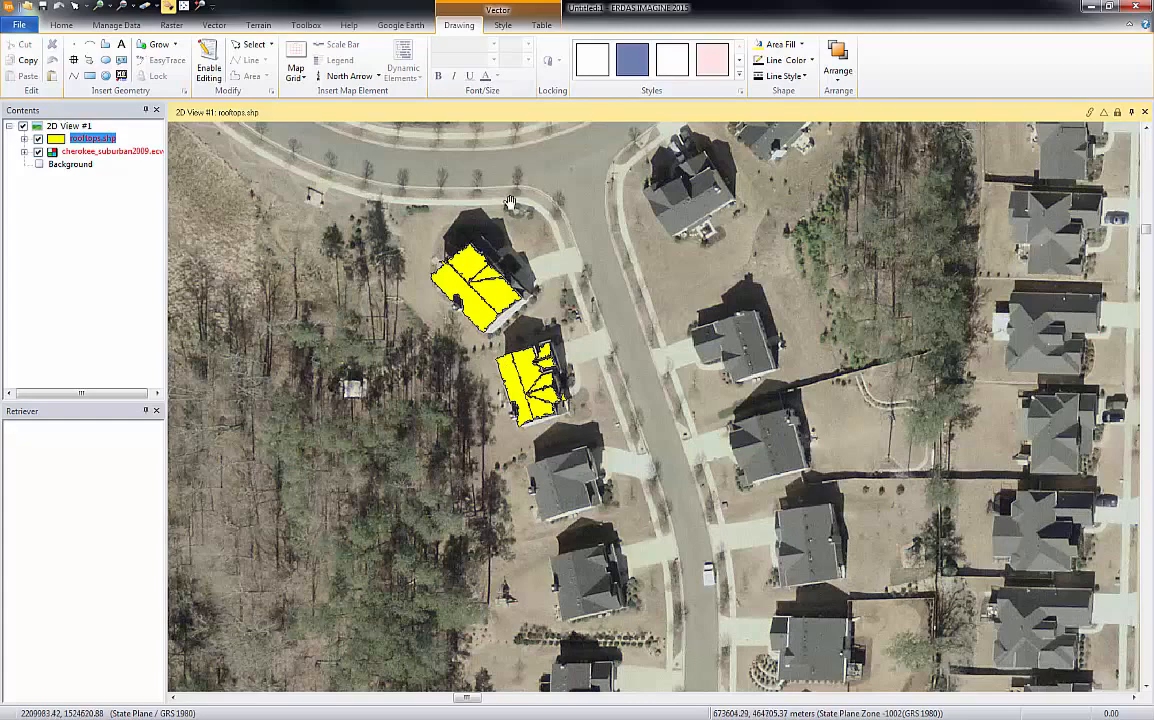
- Enable editing on the rooftops.shp layer and open the region growing properties beside the image
{"action": "left_click", "coordinate": [125, 151]}
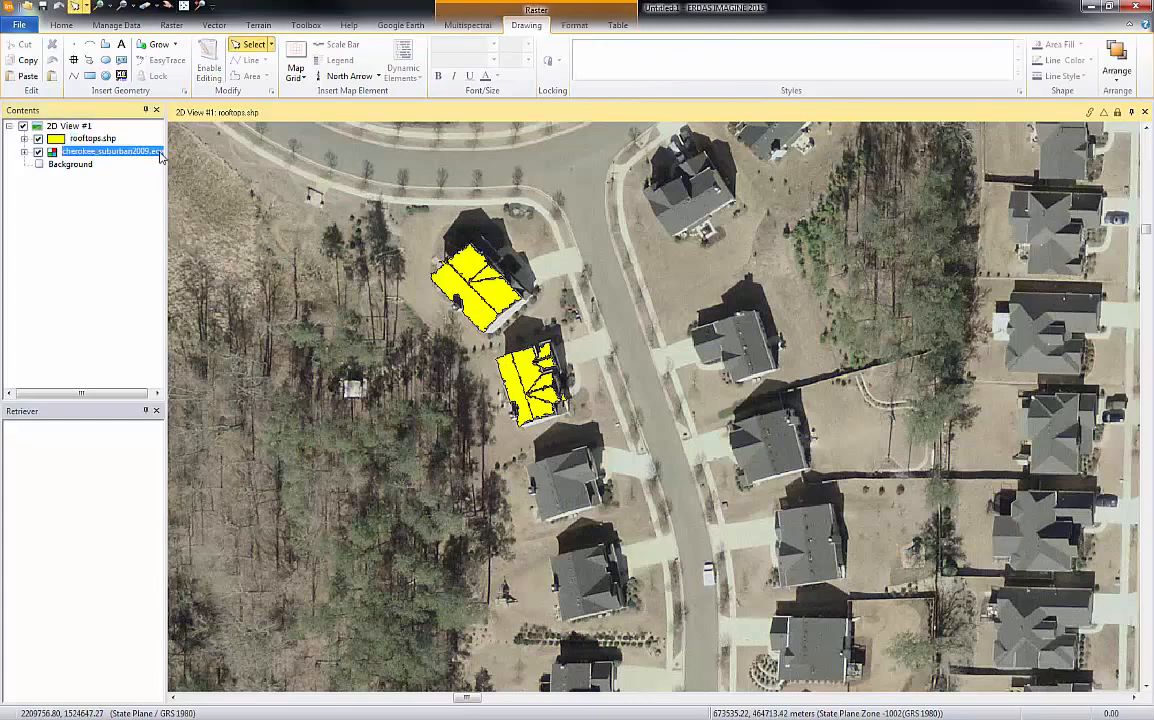
{"action": "left_click", "coordinate": [92, 140]}
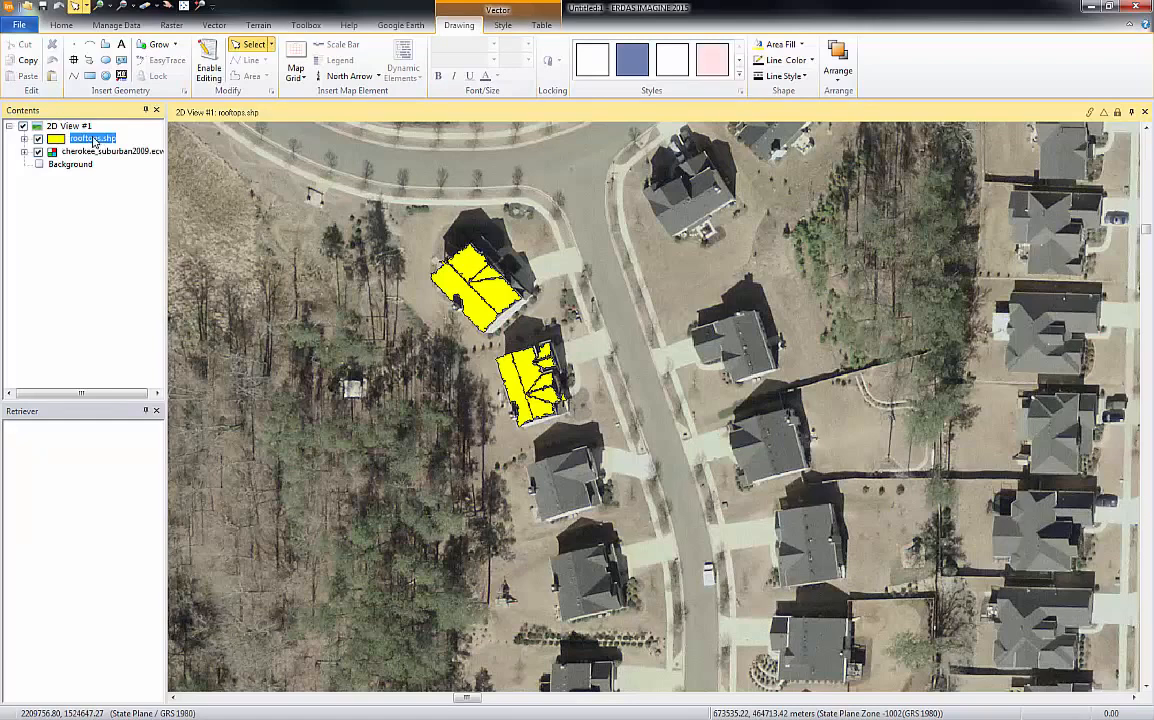
{"action": "left_click", "coordinate": [209, 60]}
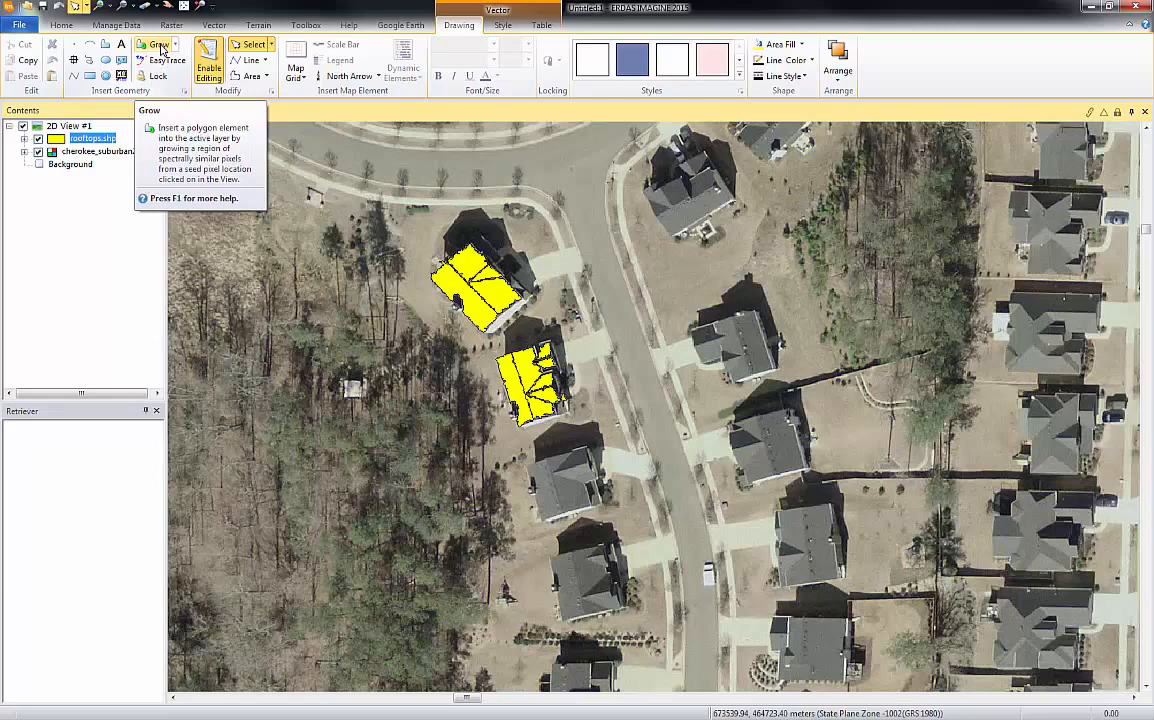
{"action": "left_click", "coordinate": [173, 45]}
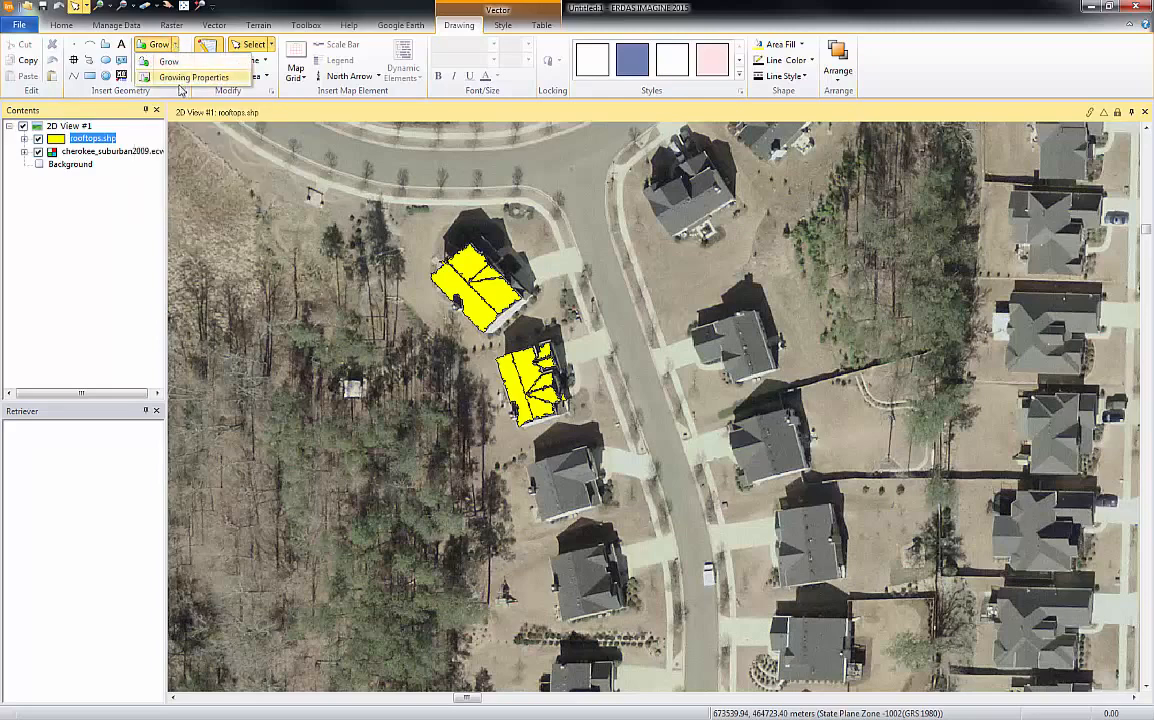
{"action": "left_click", "coordinate": [184, 80]}
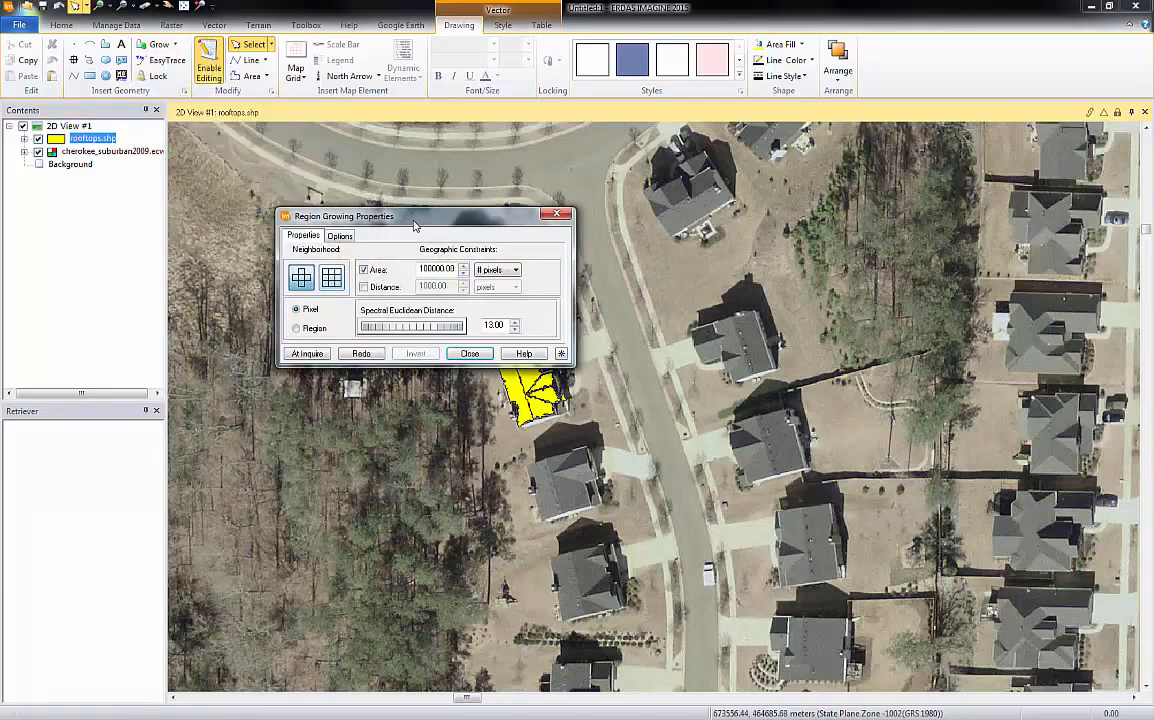
{"action": "left_click_drag", "start_coordinate": [418, 218], "coordinate": [161, 491]}
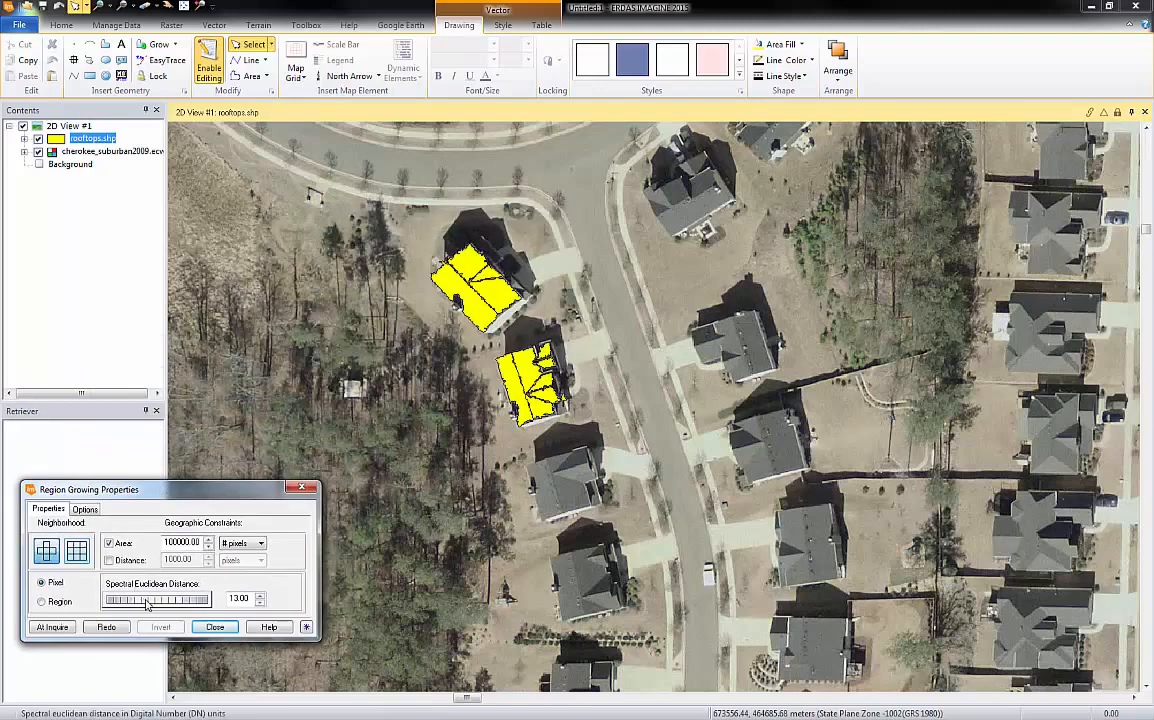
- Grow a polygon over the western roof face of the third house and set its spectral Euclidean distance to 19
{"action": "left_click", "coordinate": [156, 46]}
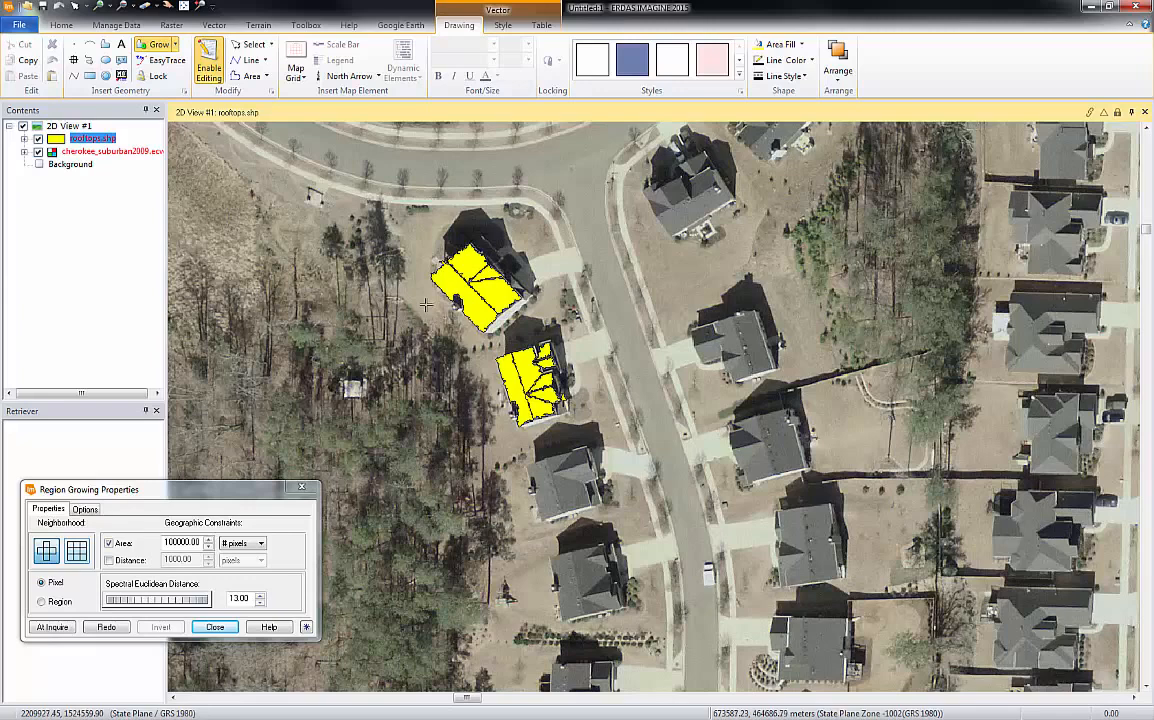
{"action": "left_click", "coordinate": [544, 493]}
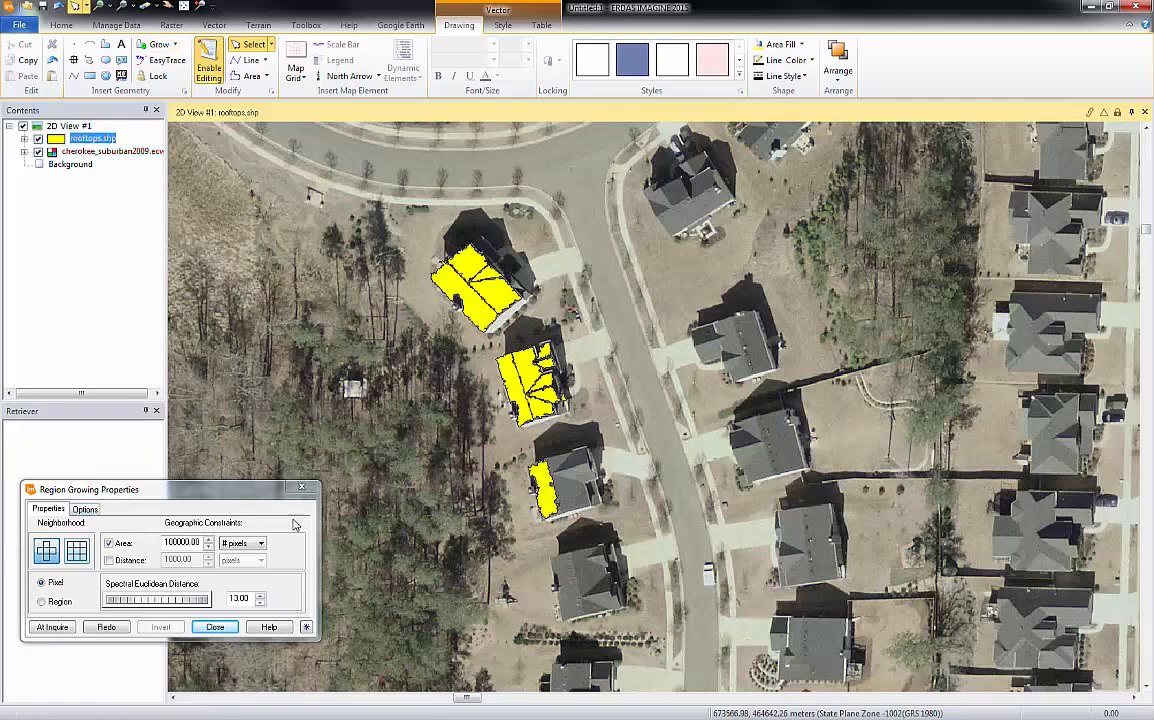
{"action": "left_click", "coordinate": [84, 510]}
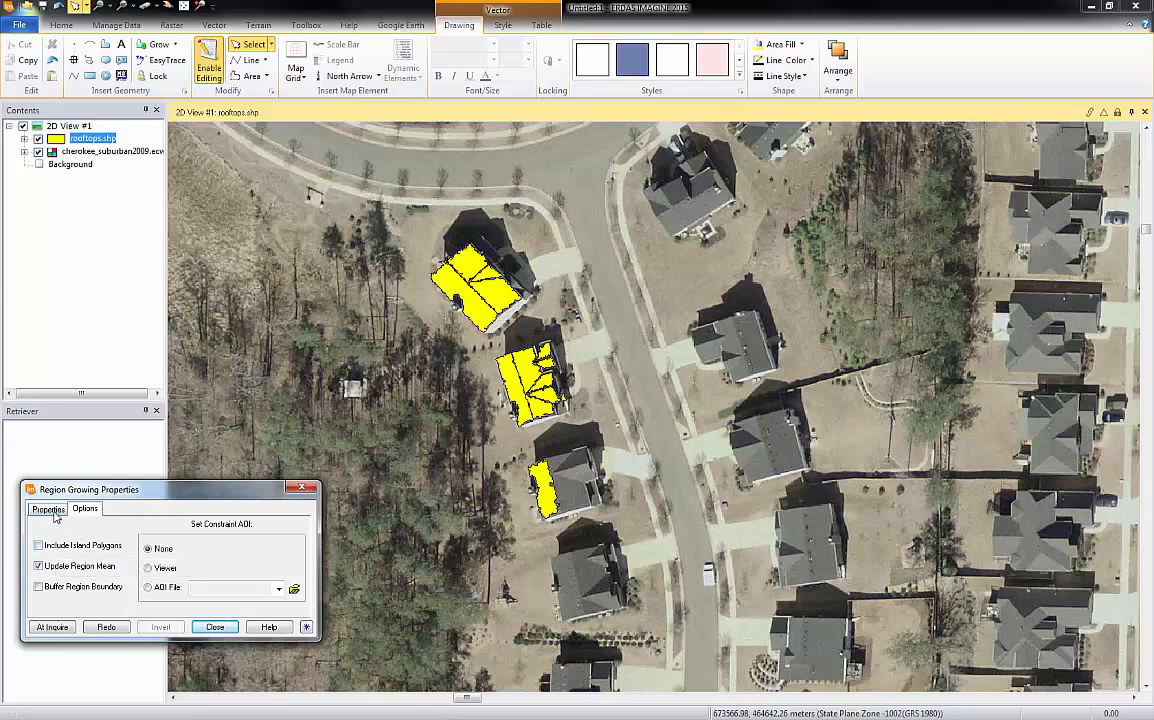
{"action": "left_click", "coordinate": [52, 510]}
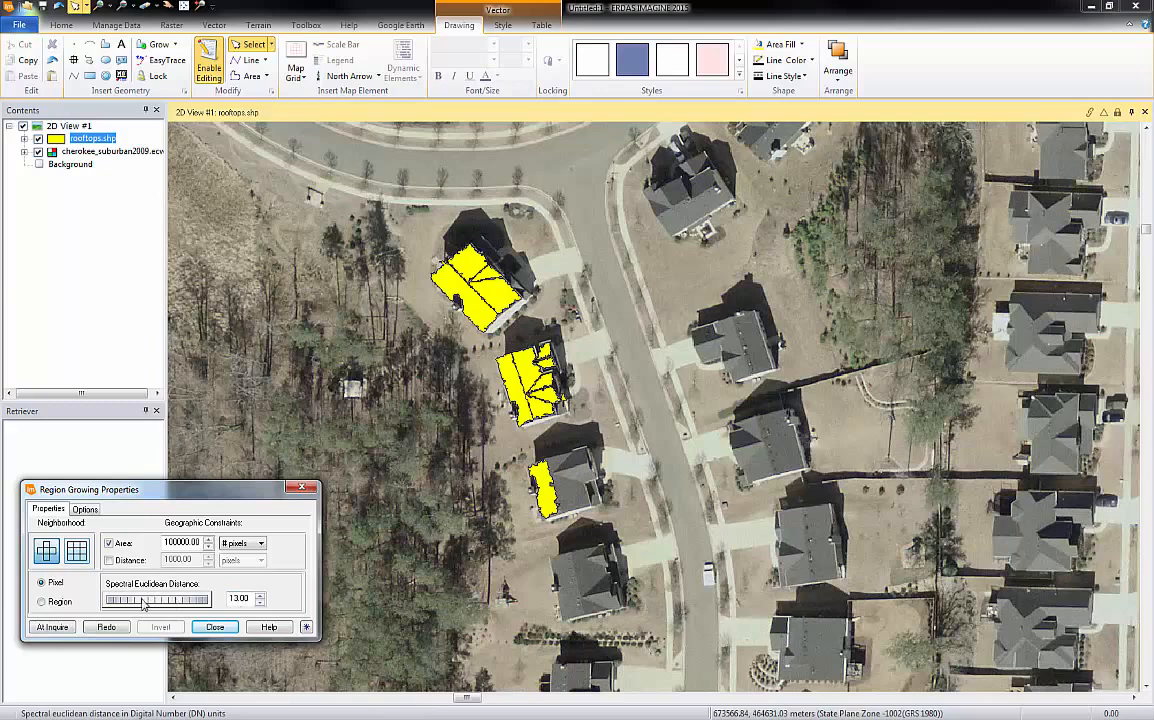
{"action": "left_click_drag", "start_coordinate": [143, 604], "coordinate": [147, 604]}
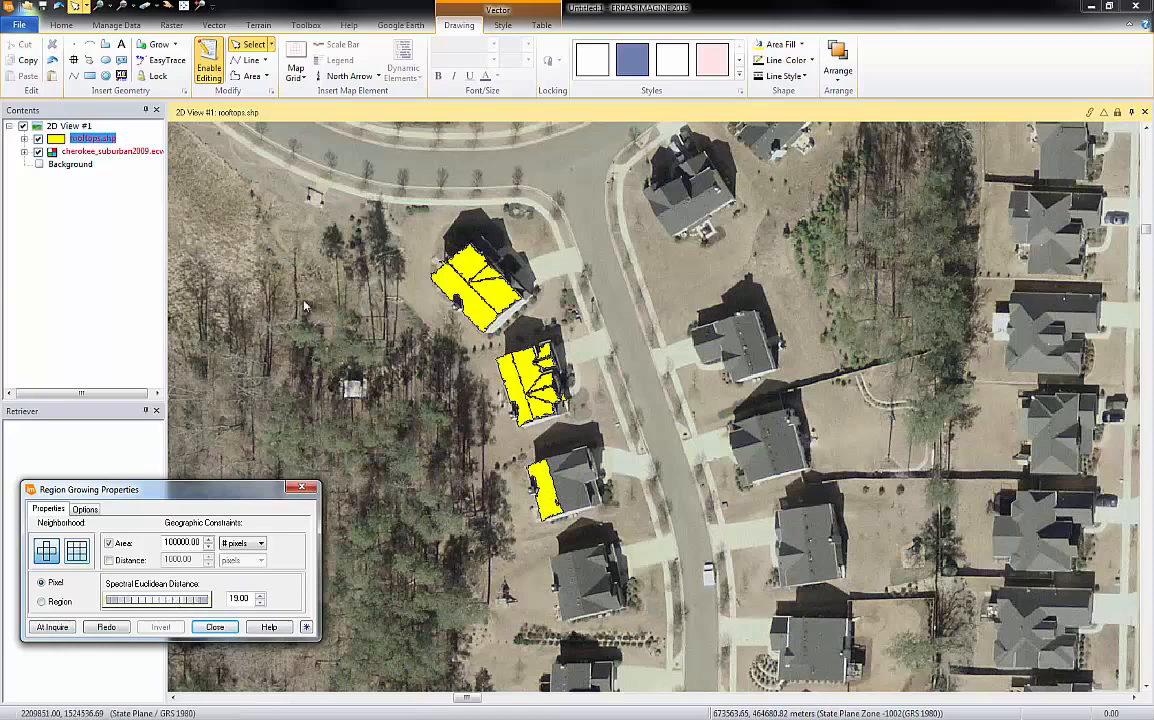
- Lock the Grow tool and grow polygons over the remaining roof faces of the third house
{"action": "left_click", "coordinate": [155, 77]}
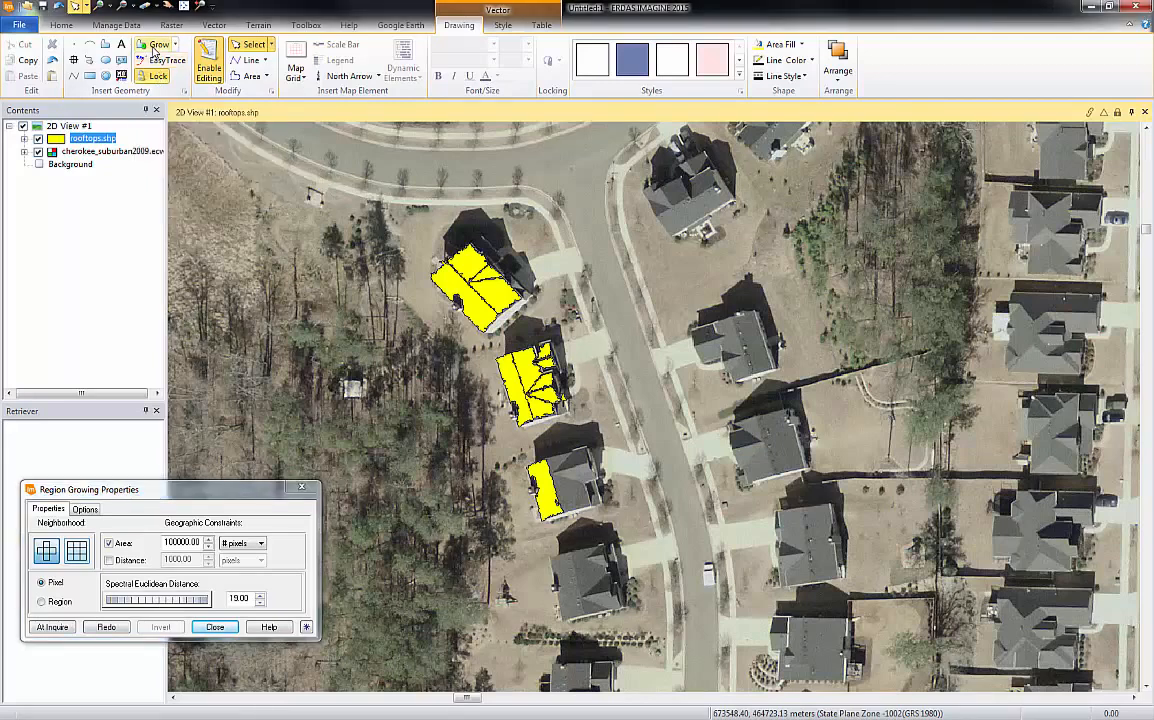
{"action": "left_click", "coordinate": [155, 45]}
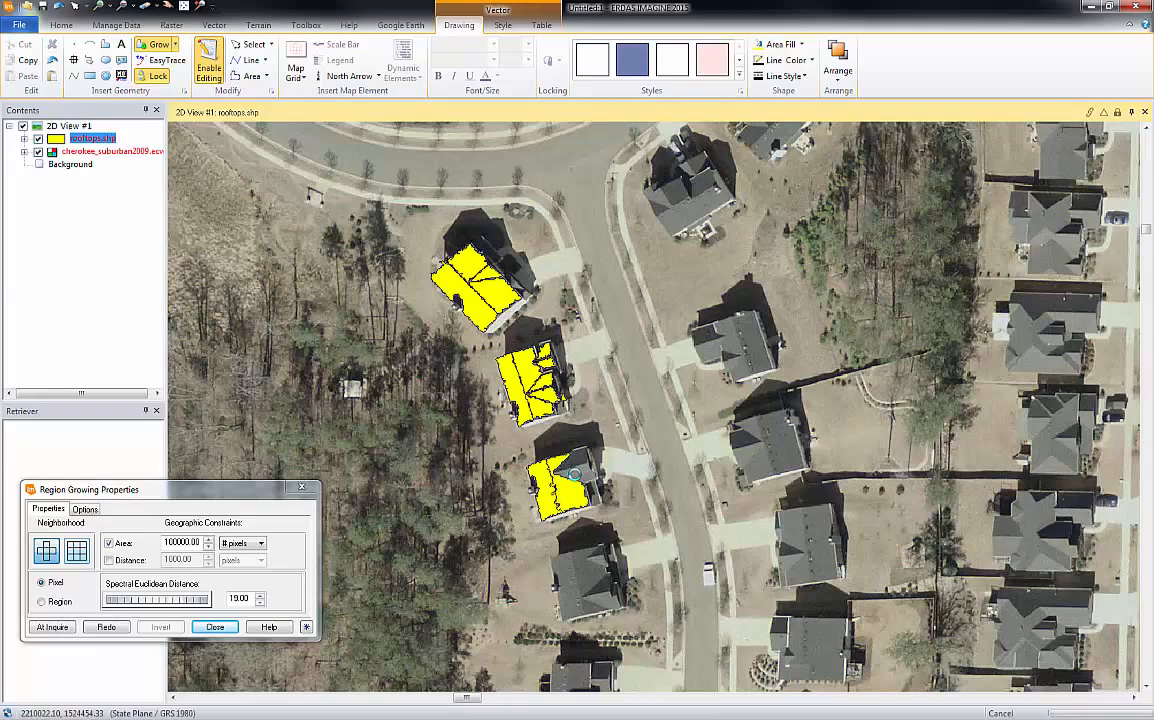
{"action": "left_click", "coordinate": [575, 470]}
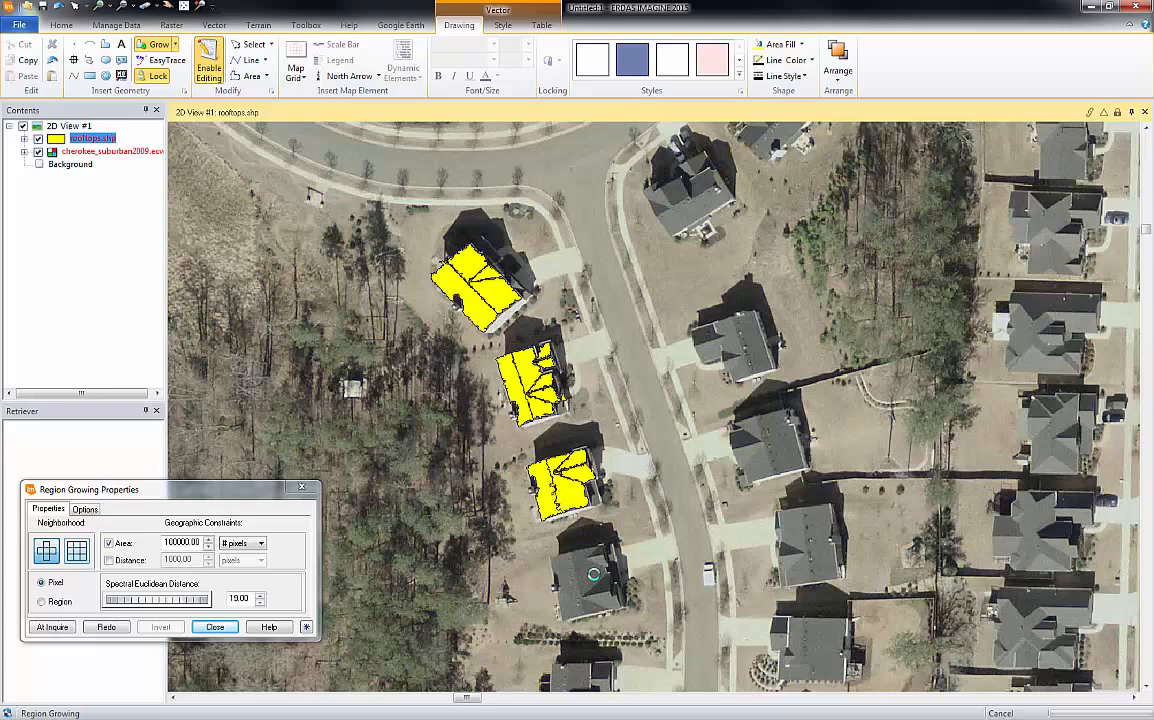
- Grow polygons over the unfilled roof faces of the fourth house, just south of the third
{"action": "left_click", "coordinate": [591, 572]}
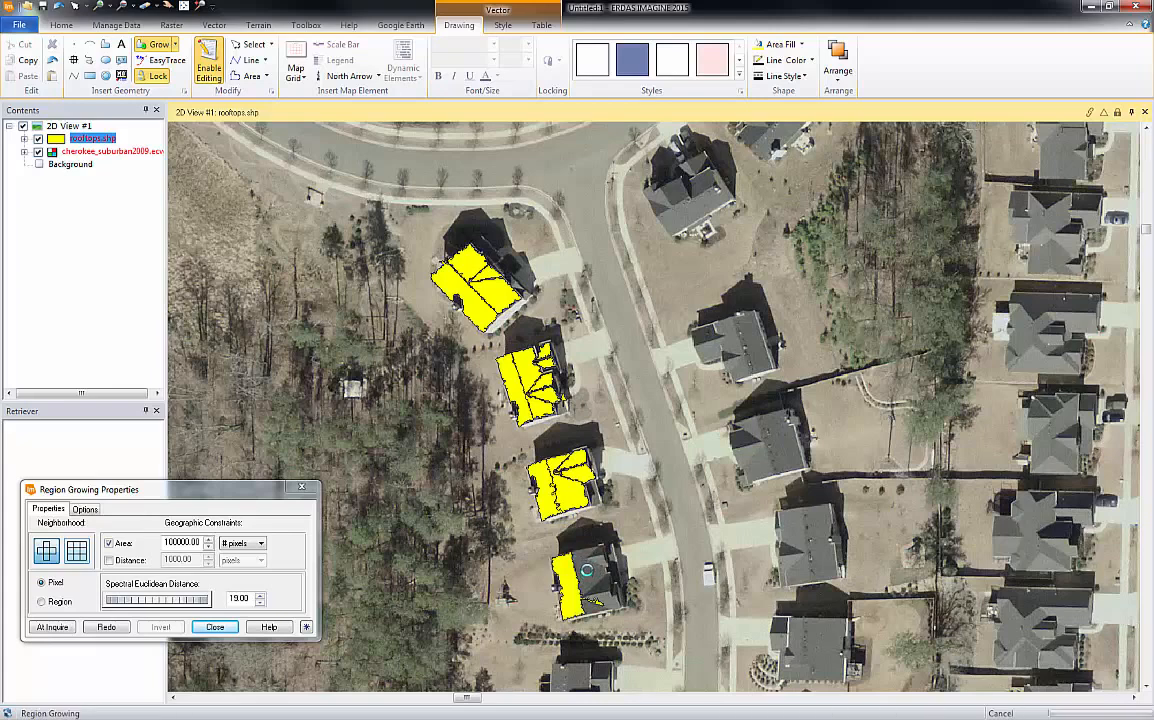
{"action": "left_click", "coordinate": [604, 588]}
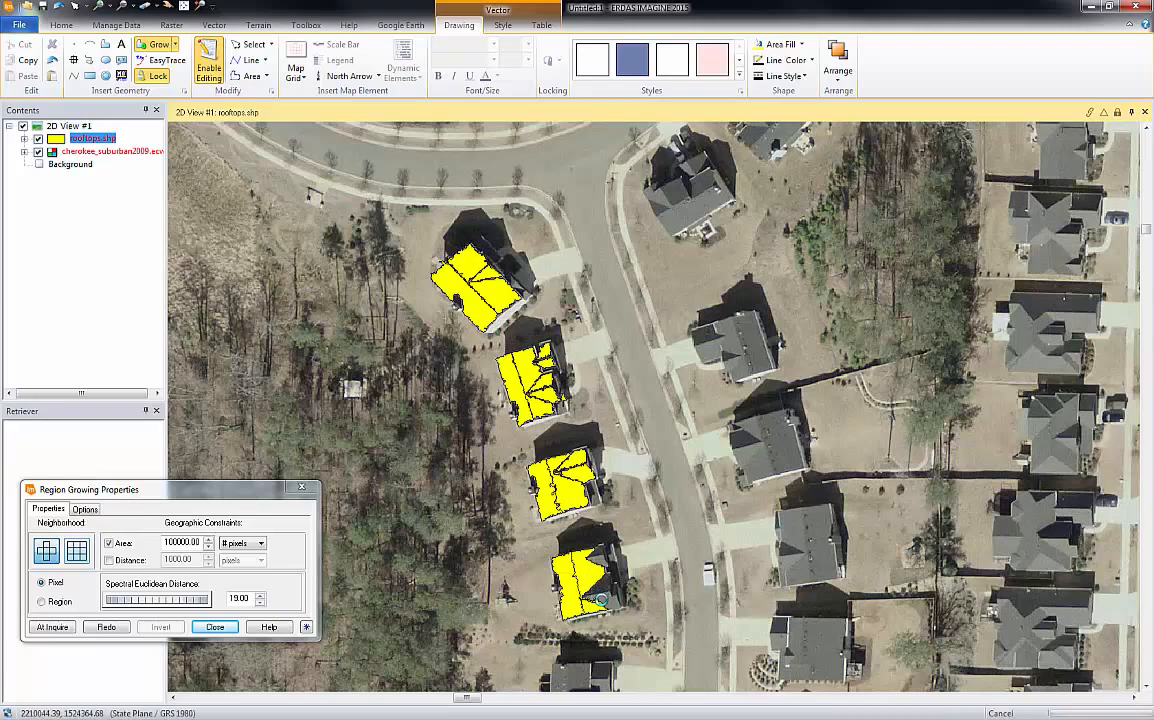
{"action": "left_click", "coordinate": [601, 598]}
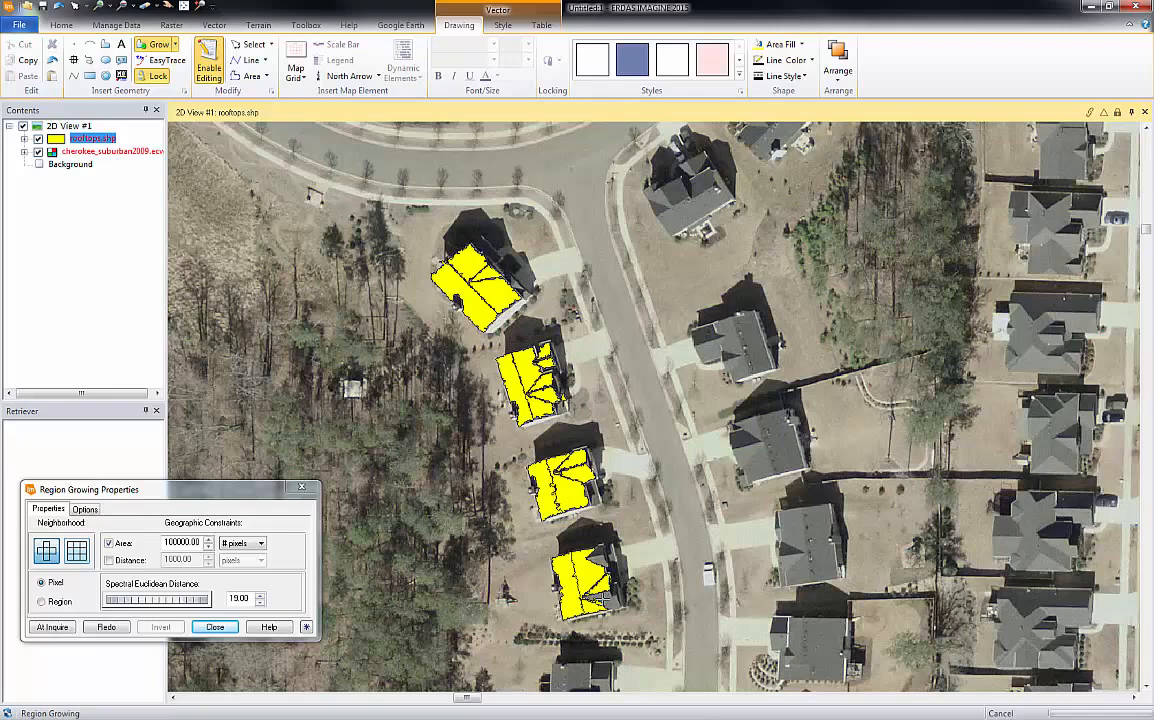
{"action": "left_click", "coordinate": [597, 557]}
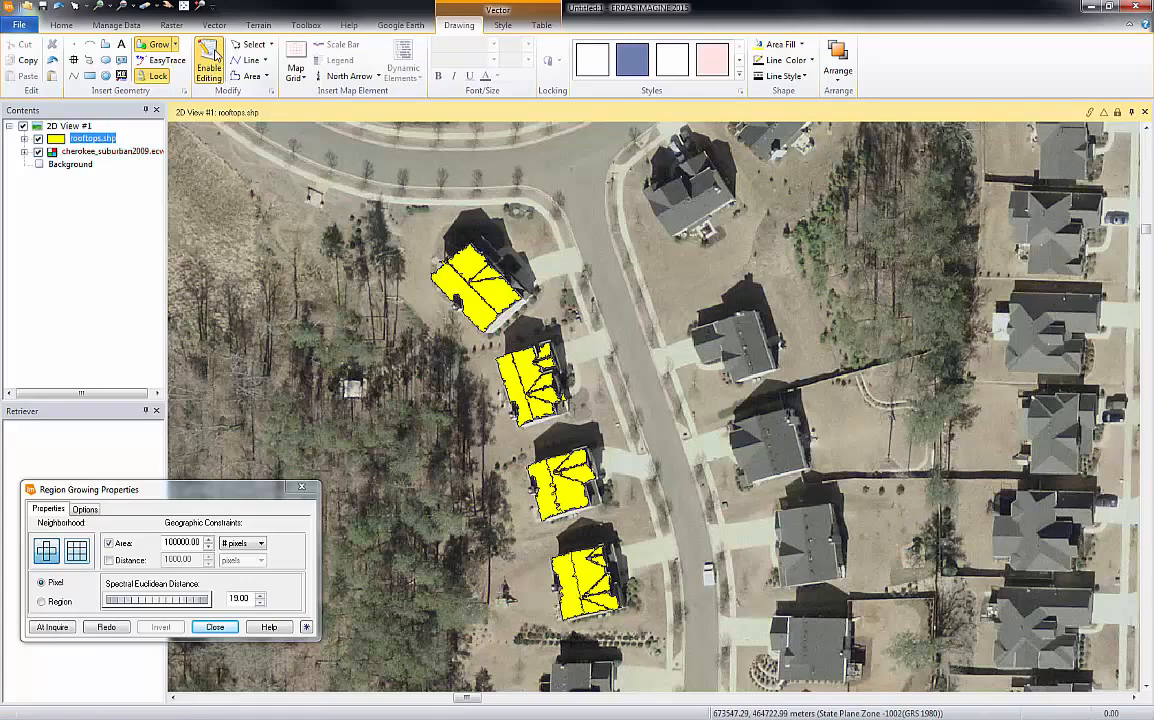
- End editing of rooftops.shp with its changes saved, and save the layer
{"action": "left_click", "coordinate": [213, 55]}
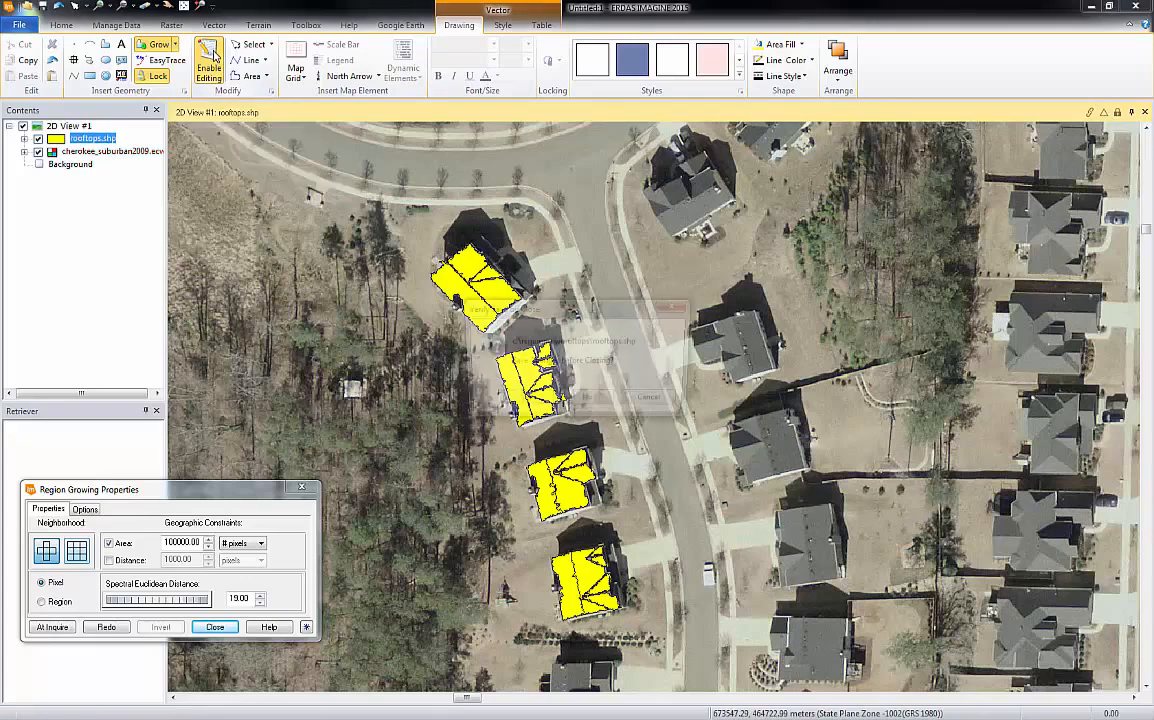
{"action": "left_click", "coordinate": [521, 402]}
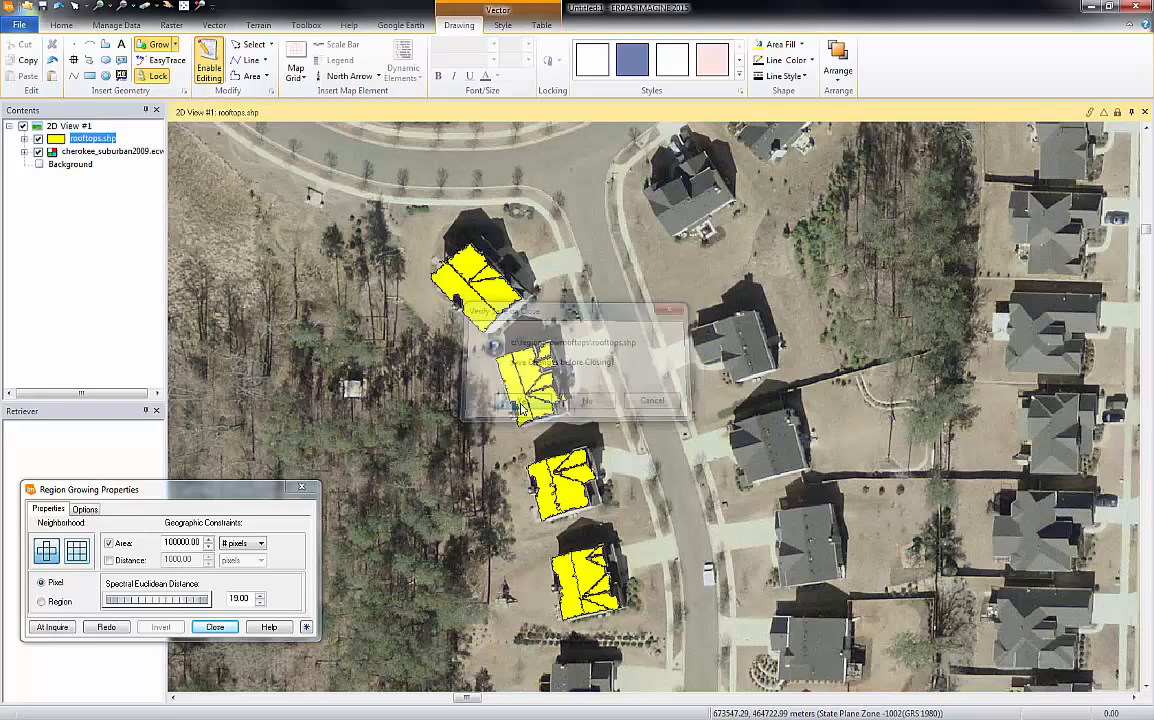
{"action": "right_click", "coordinate": [88, 139]}
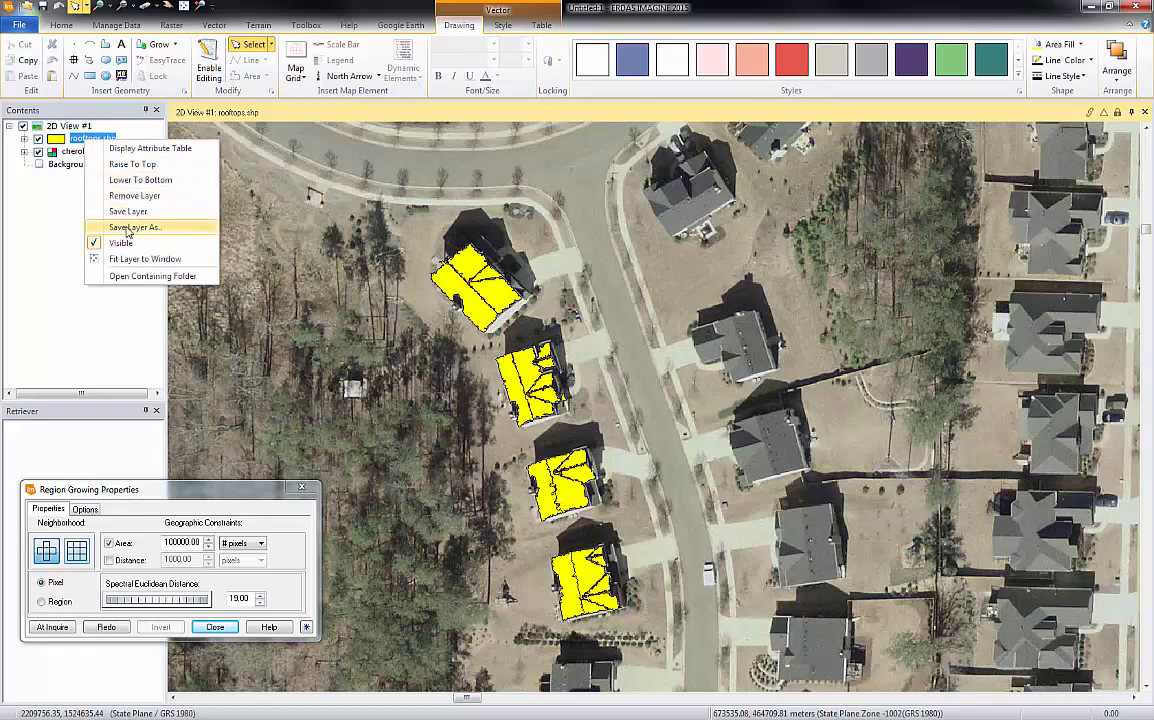
{"action": "left_click", "coordinate": [128, 210]}
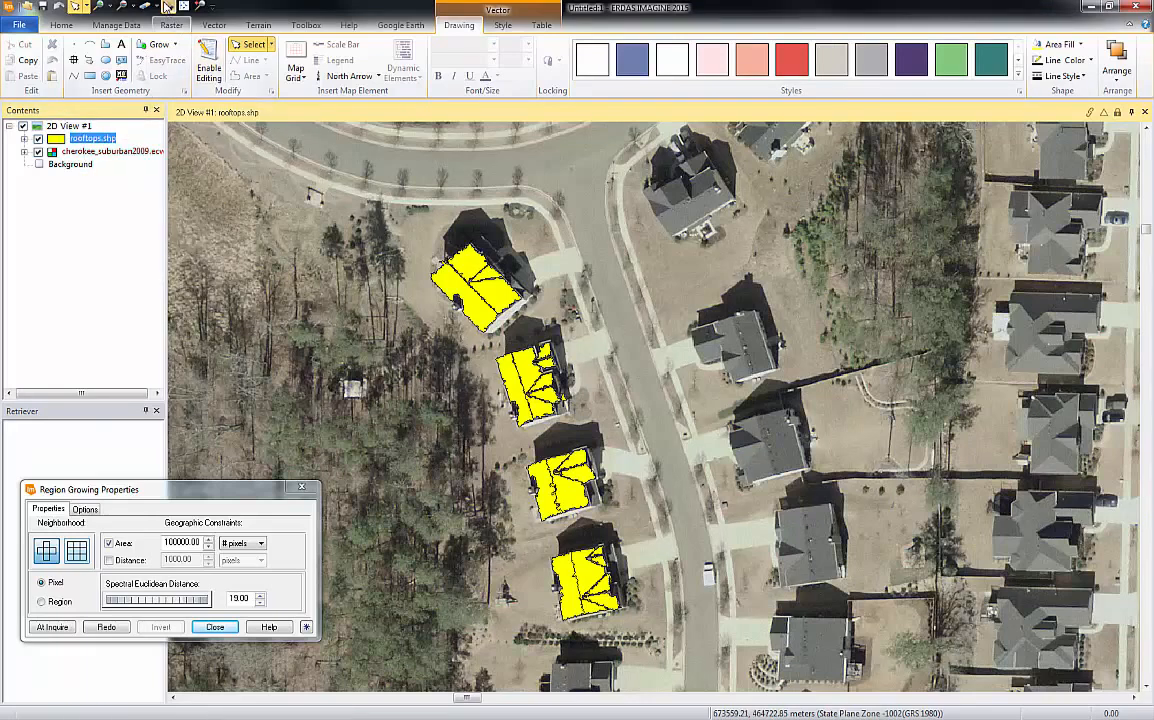
- Survey the rooftop polygons along the streets to the west and remove the rooftops.shp layer from the 2D view
{"action": "left_click", "coordinate": [169, 7]}
{"action": "left_click_drag", "start_coordinate": [322, 342], "coordinate": [846, 341]}
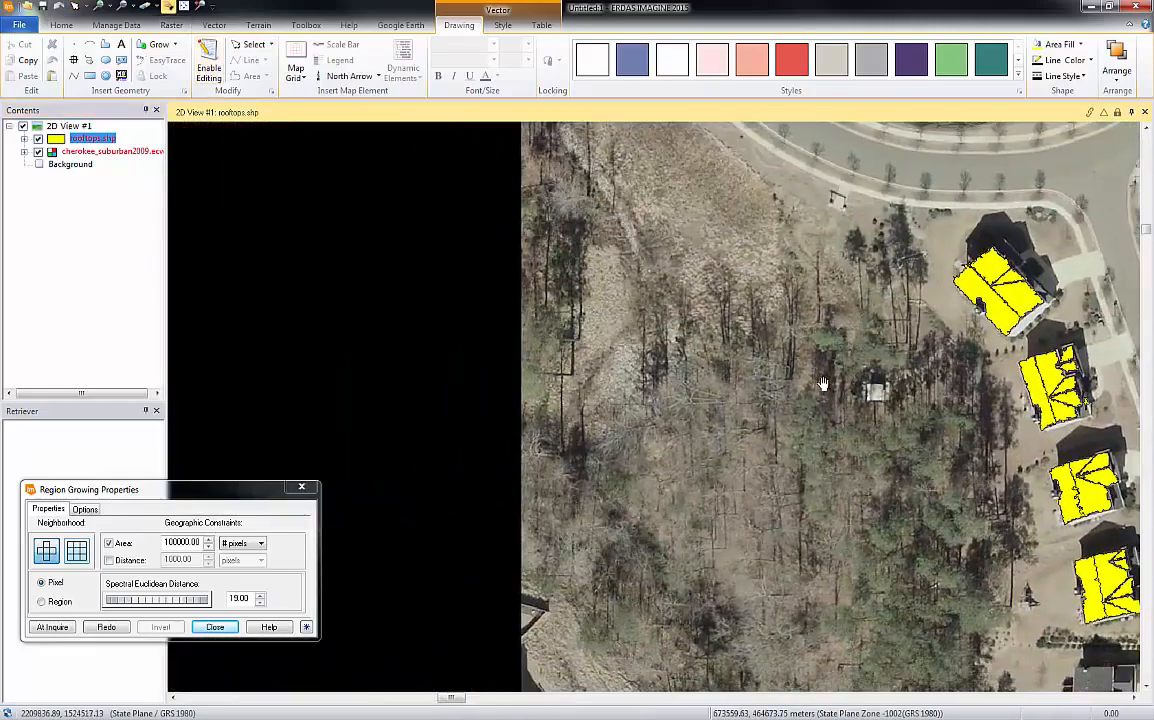
{"action": "scroll", "coordinate": [810, 401], "scroll_direction": "down", "scroll_amount": 2}
{"action": "scroll", "coordinate": [810, 401], "scroll_direction": "down", "scroll_amount": 1}
{"action": "left_click_drag", "start_coordinate": [657, 460], "coordinate": [850, 329]}
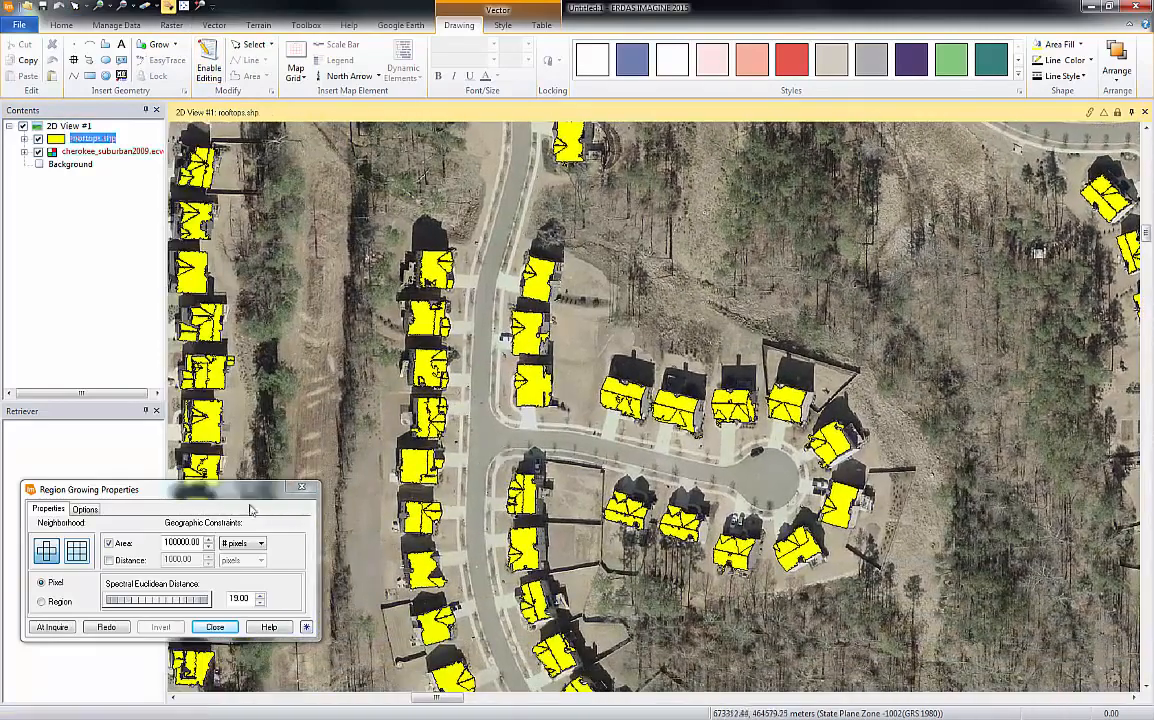
{"action": "left_click_drag", "start_coordinate": [458, 400], "coordinate": [583, 375]}
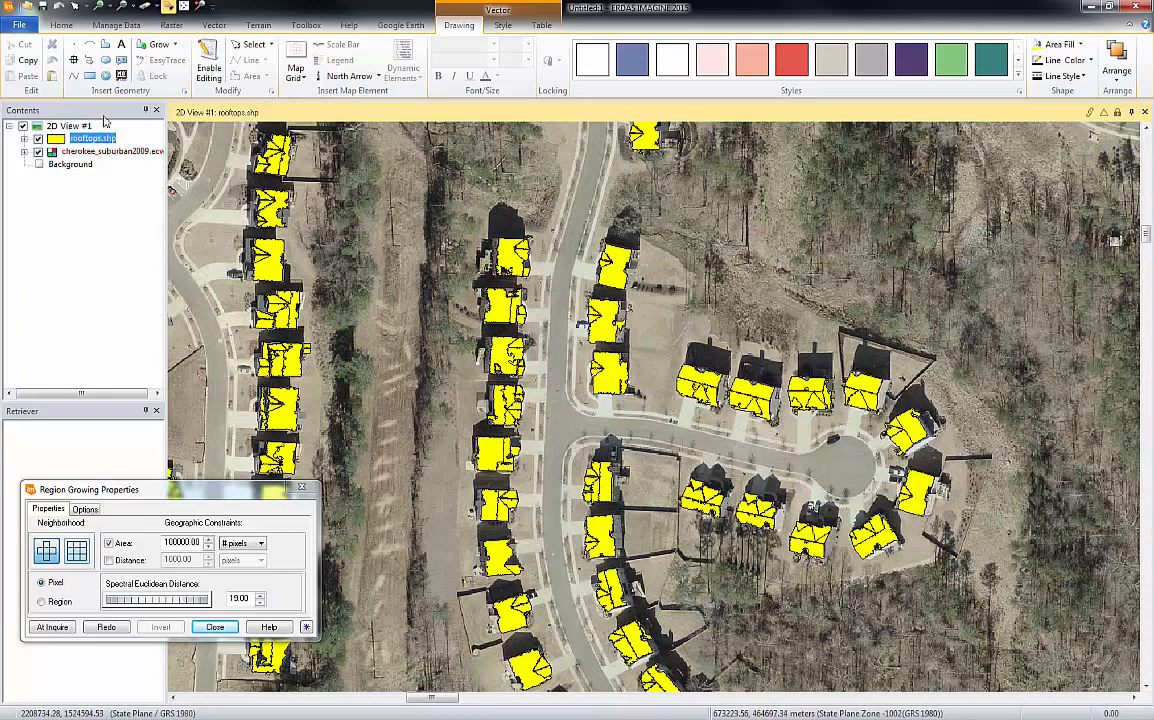
{"action": "right_click", "coordinate": [94, 146]}
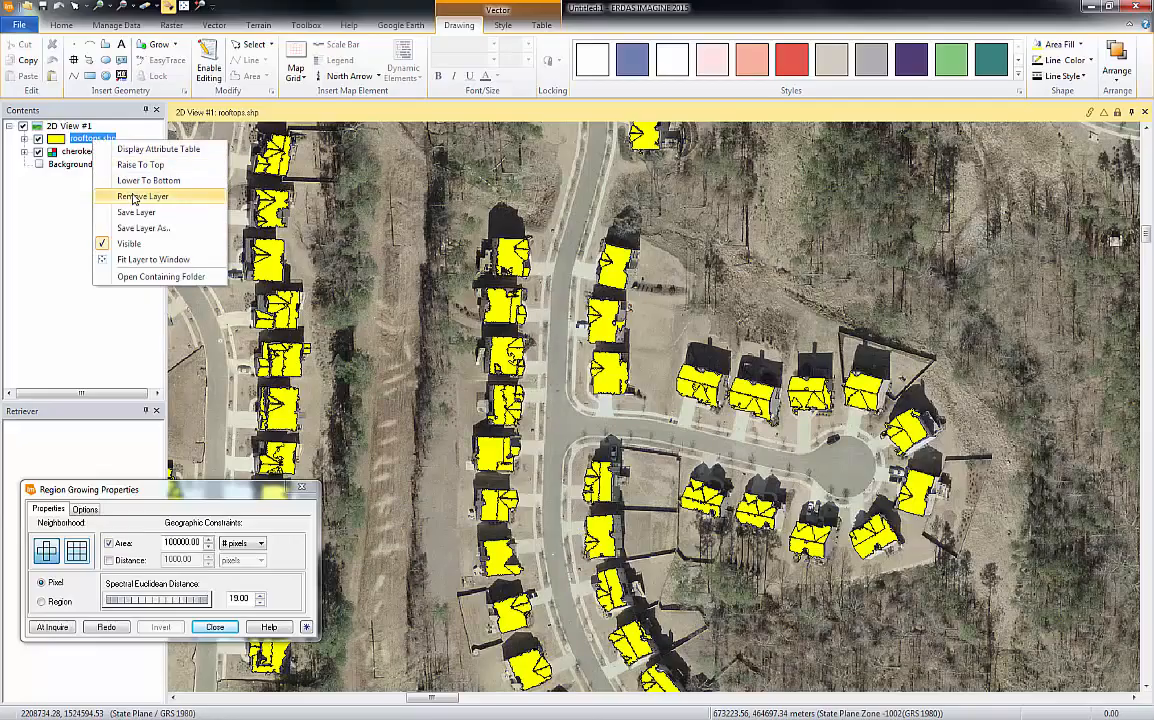
{"action": "left_click", "coordinate": [133, 195]}
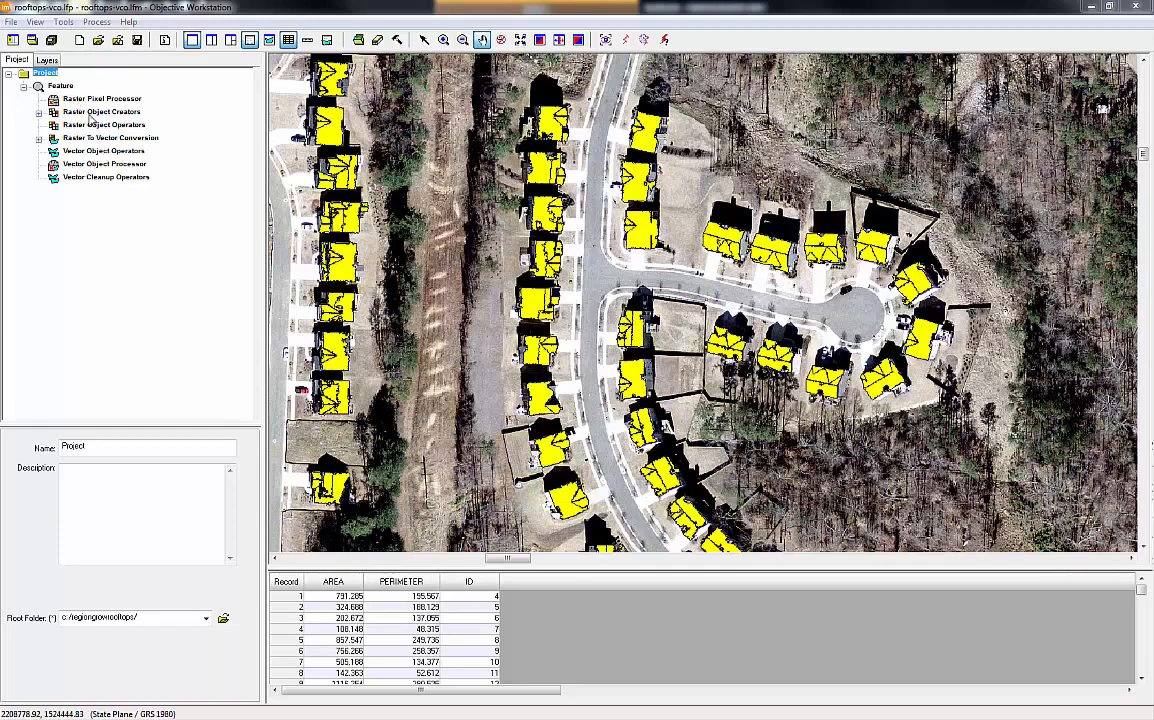
- In Objective Workstation, set the Vector Cleanup Operators node as both the start and stop point of the process
{"action": "left_click", "coordinate": [100, 177]}
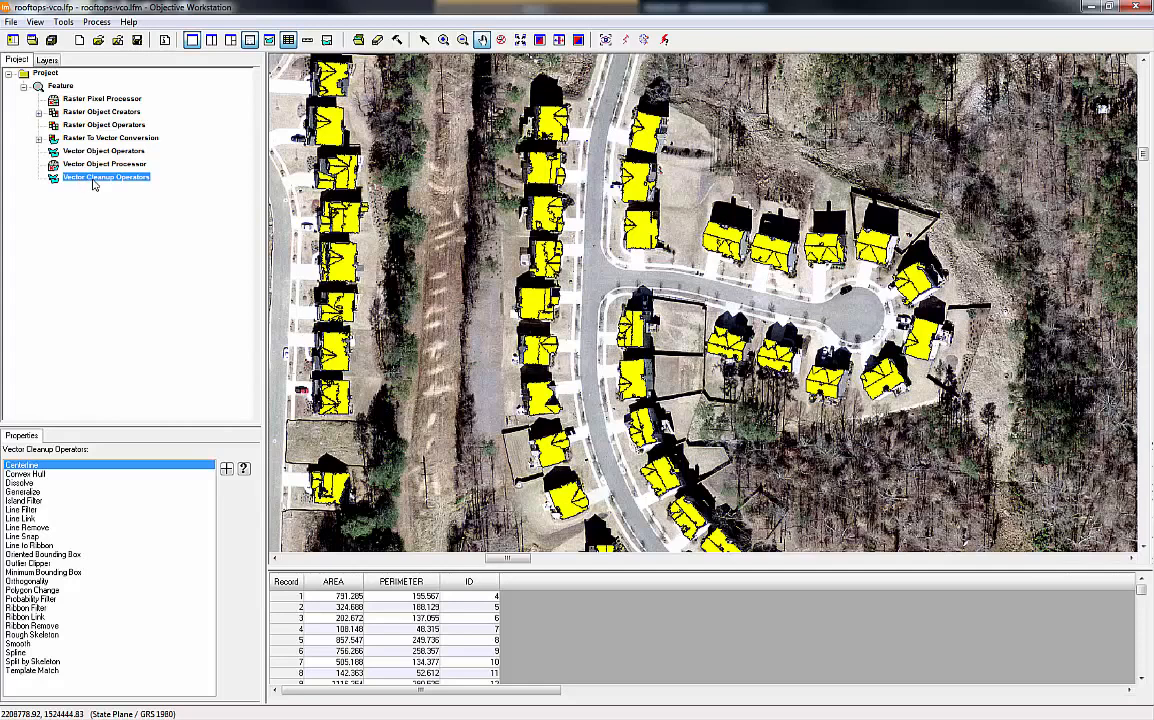
{"action": "right_click", "coordinate": [94, 180]}
{"action": "left_click", "coordinate": [100, 180]}
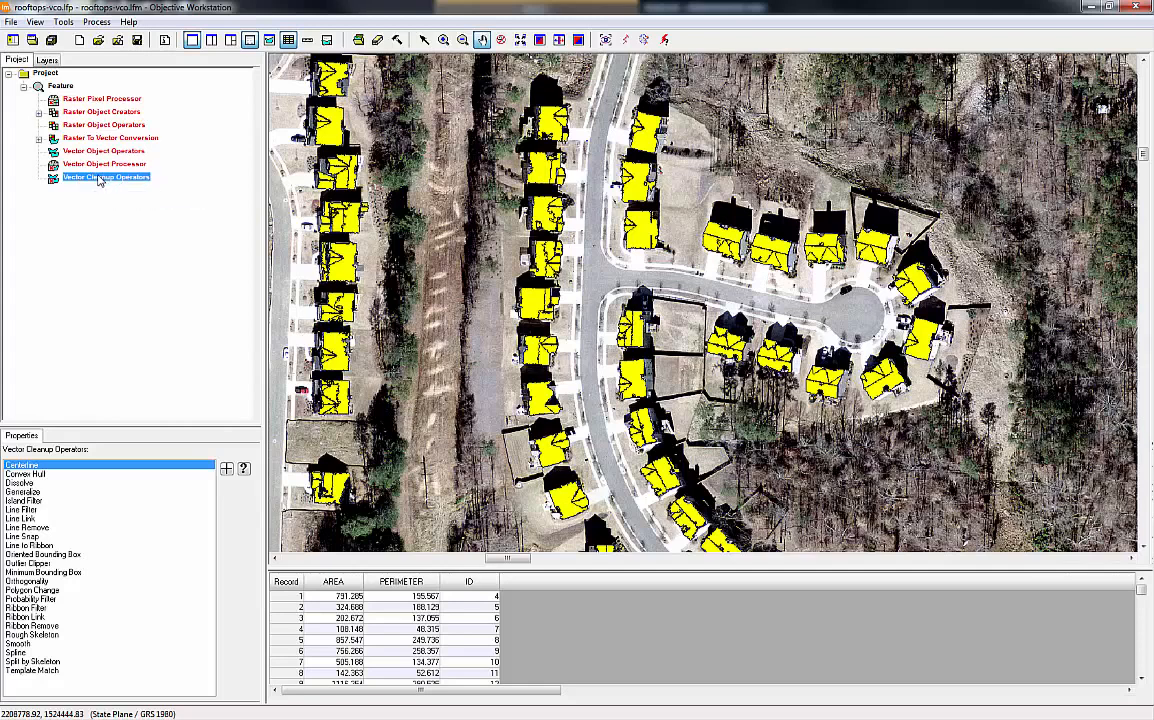
{"action": "right_click", "coordinate": [98, 180]}
{"action": "left_click", "coordinate": [118, 193]}
{"action": "right_click", "coordinate": [104, 182]}
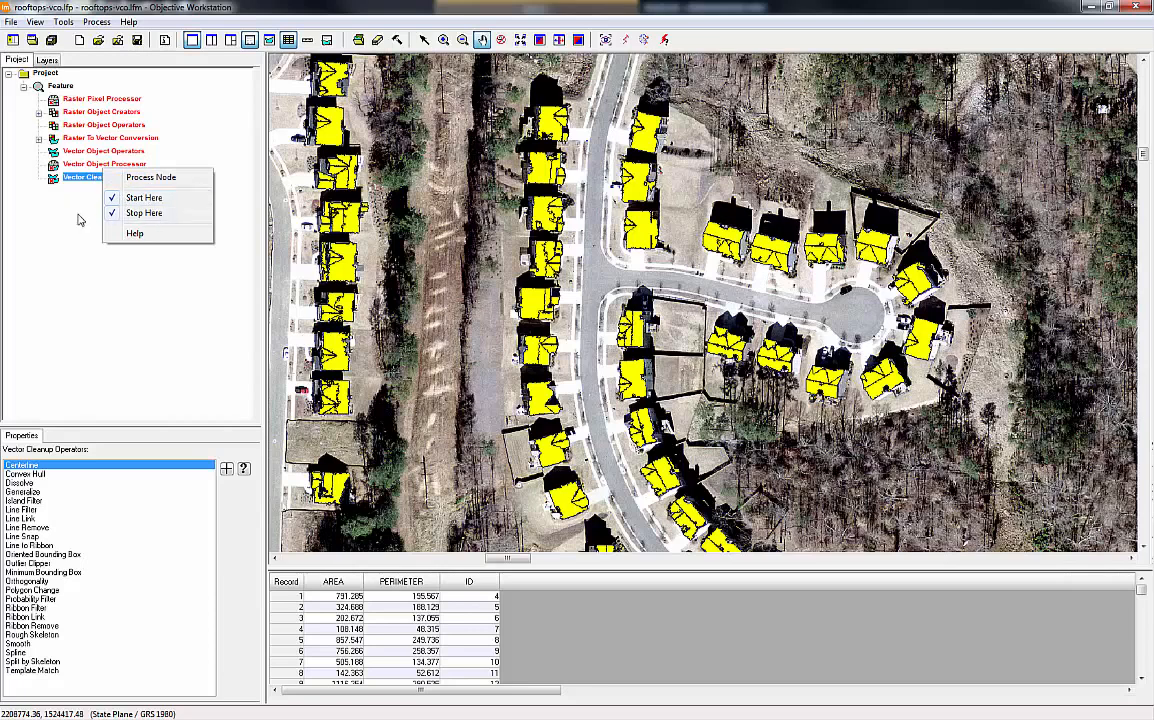
- Add the Dissolve operator to Vector Cleanup Operators and set its input vector layer to rooftops.shp from the regiongrowrooftops folder
{"action": "left_click", "coordinate": [20, 484]}
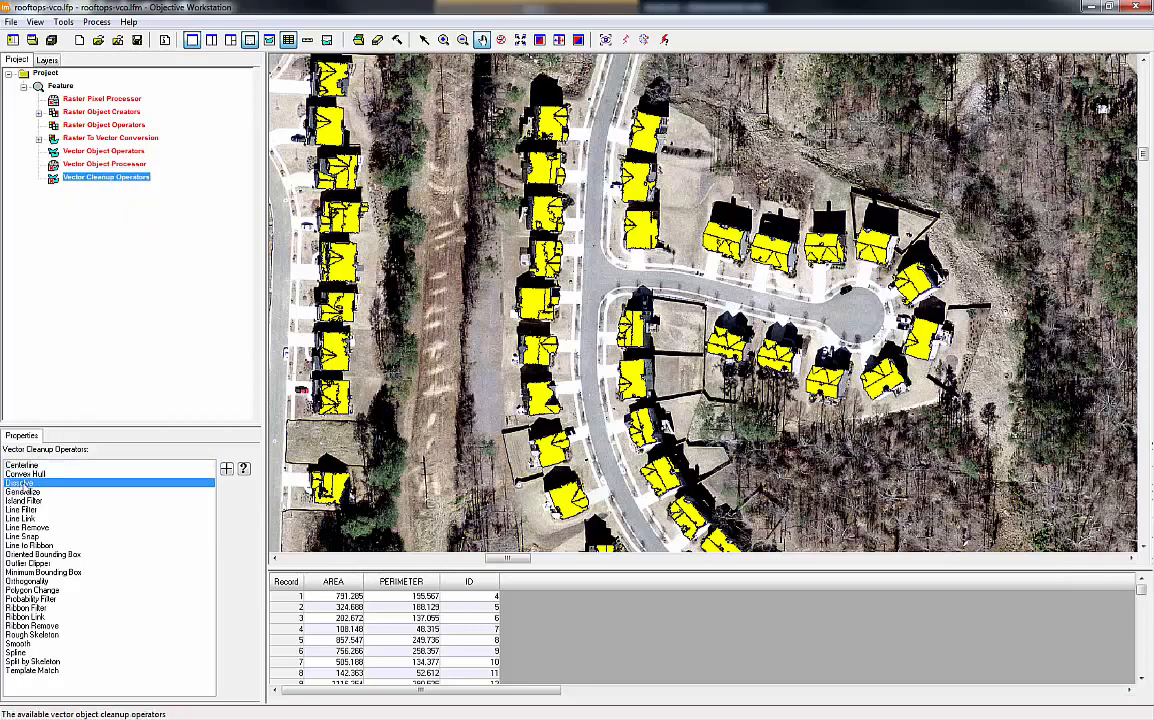
{"action": "left_click", "coordinate": [227, 470]}
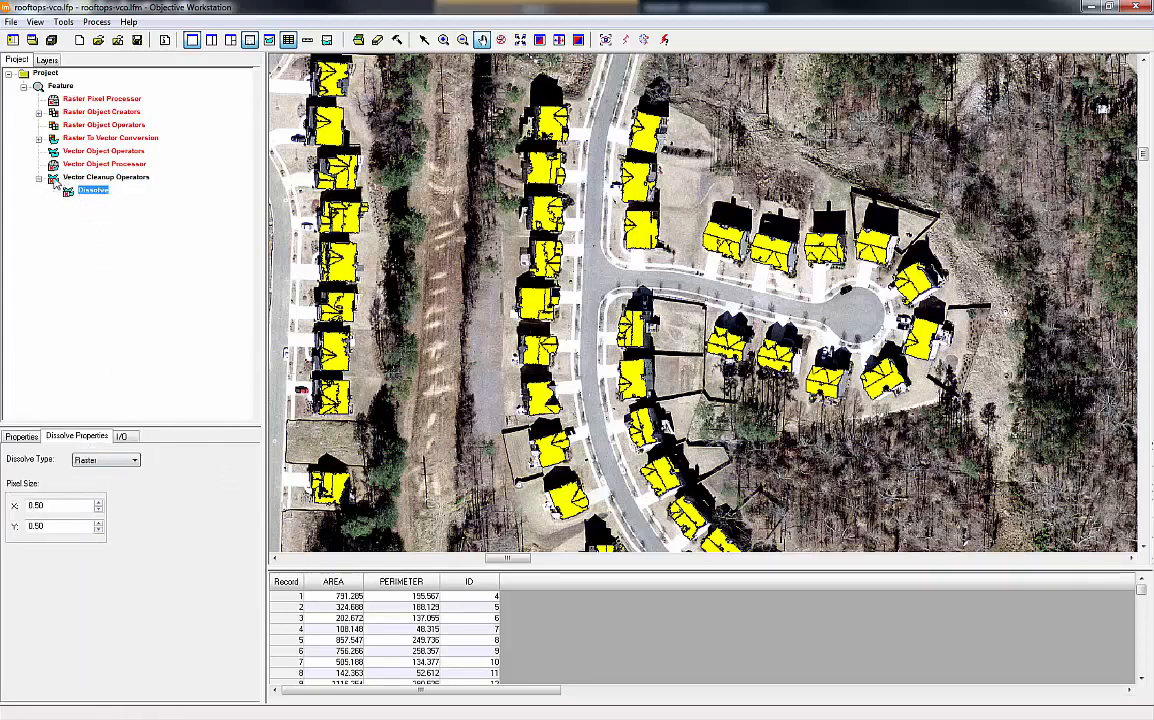
{"action": "left_click", "coordinate": [121, 438]}
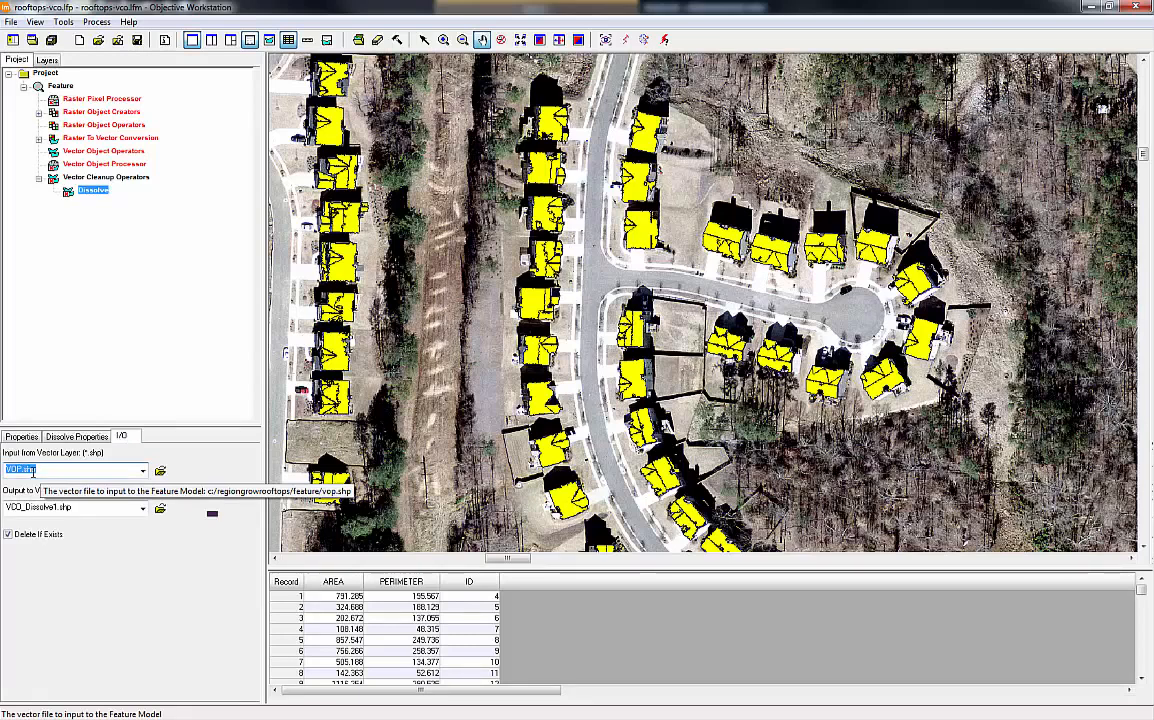
{"action": "left_click", "coordinate": [160, 471]}
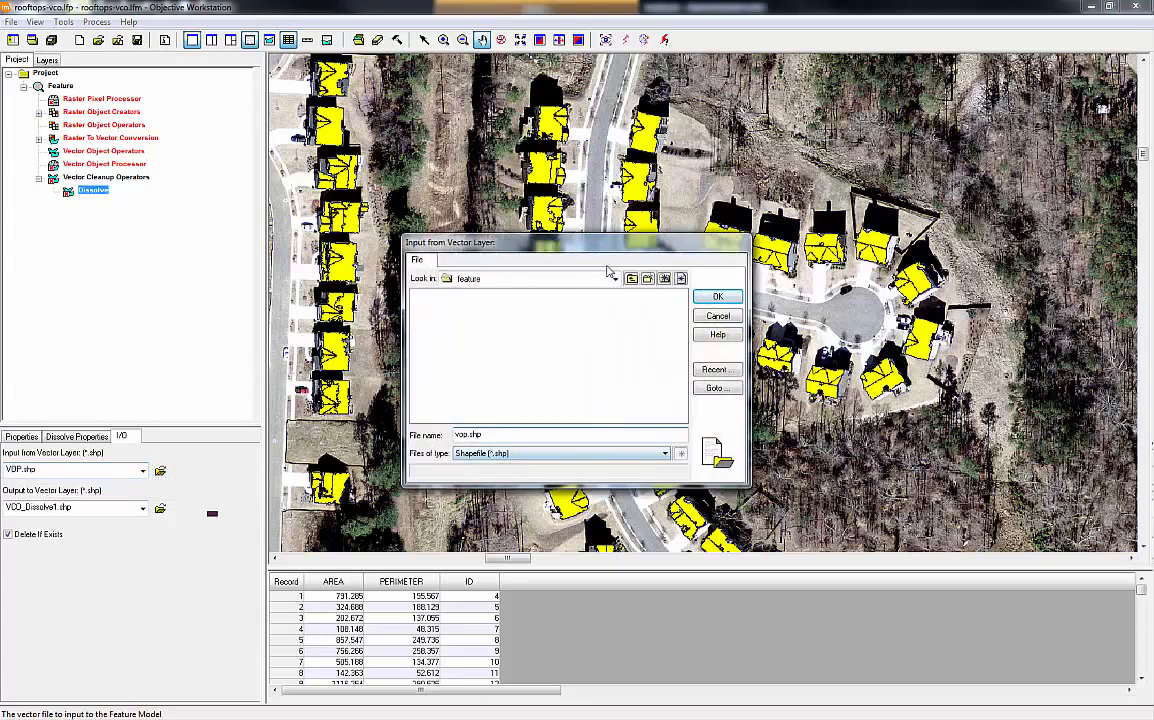
{"action": "left_click", "coordinate": [631, 278]}
{"action": "left_click", "coordinate": [441, 306]}
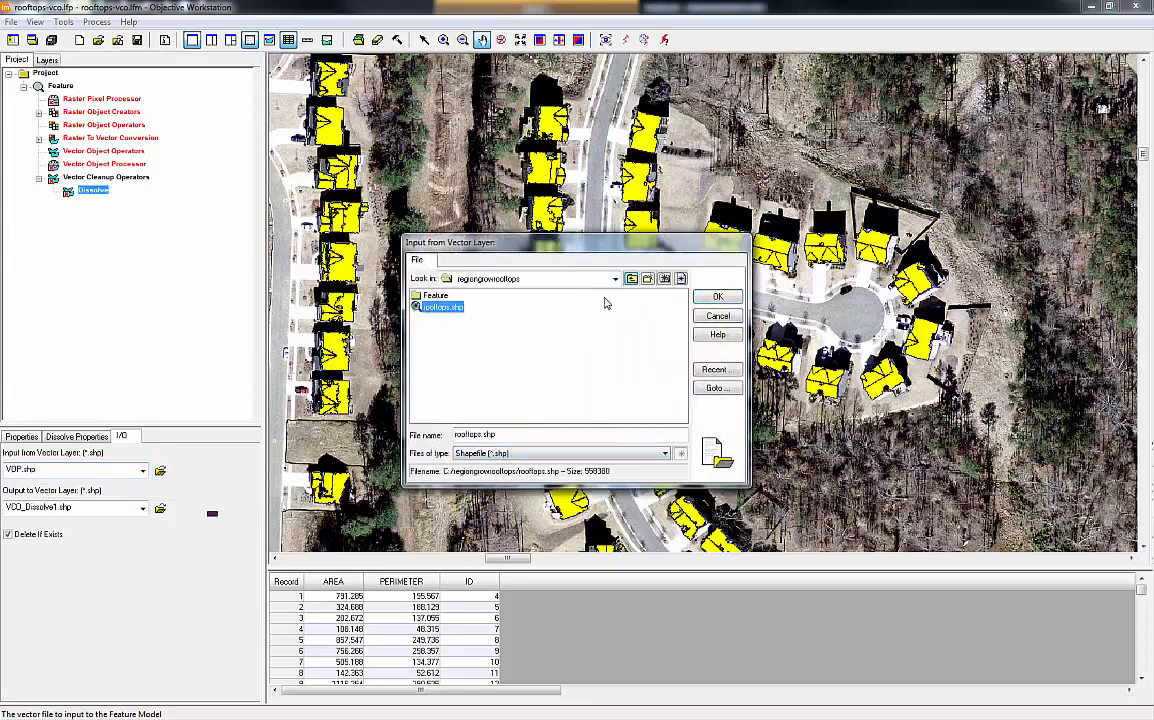
{"action": "left_click", "coordinate": [714, 297]}
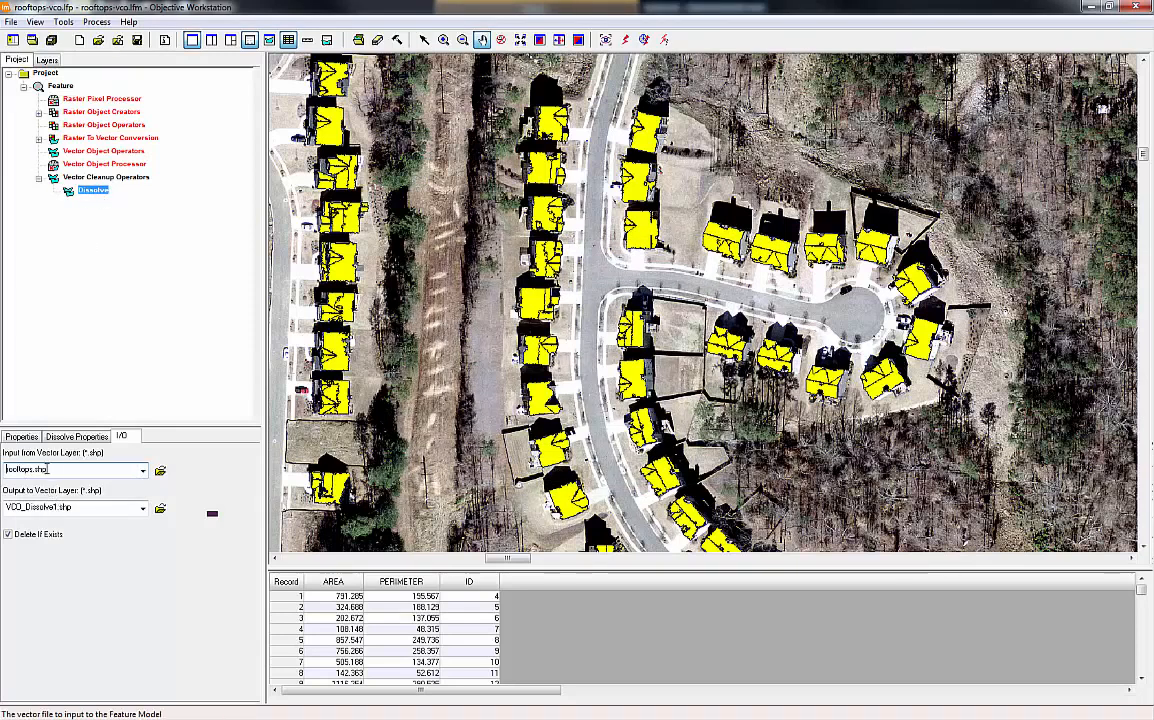
- Set the Dissolve pixel size to 1.00 in X and Y, then run the process on the rooftops
{"action": "left_click", "coordinate": [78, 437]}
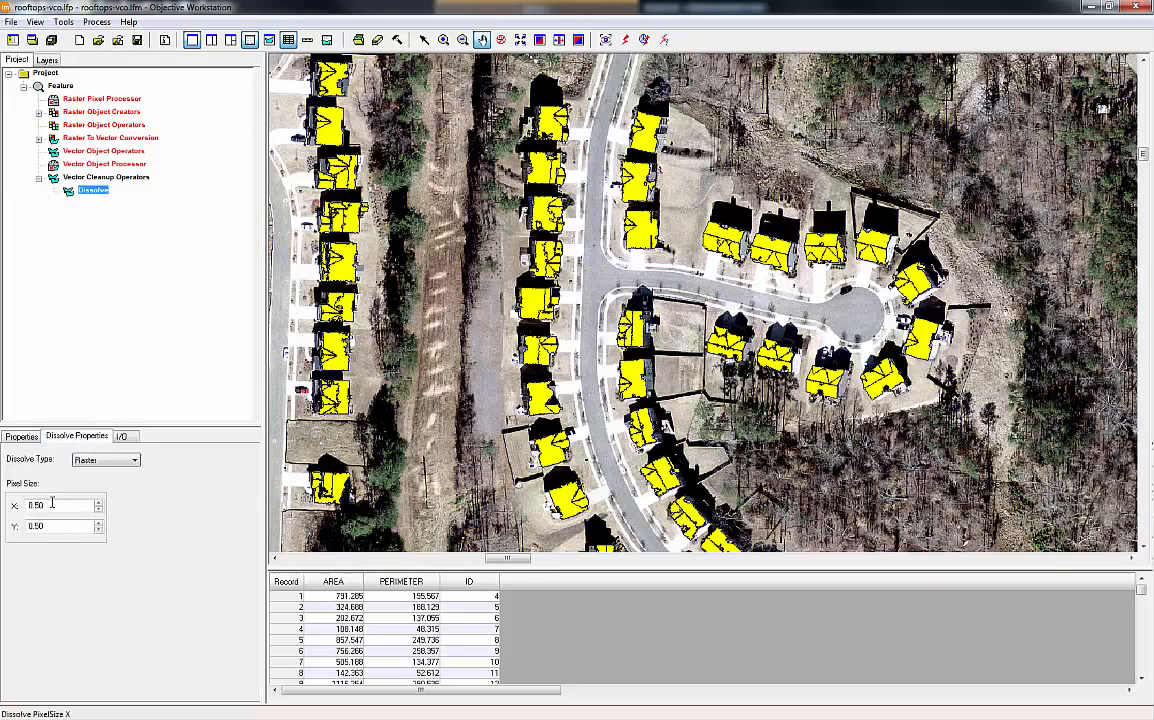
{"action": "left_click_drag", "start_coordinate": [45, 505], "coordinate": [20, 526]}
{"action": "type", "text": "11"}
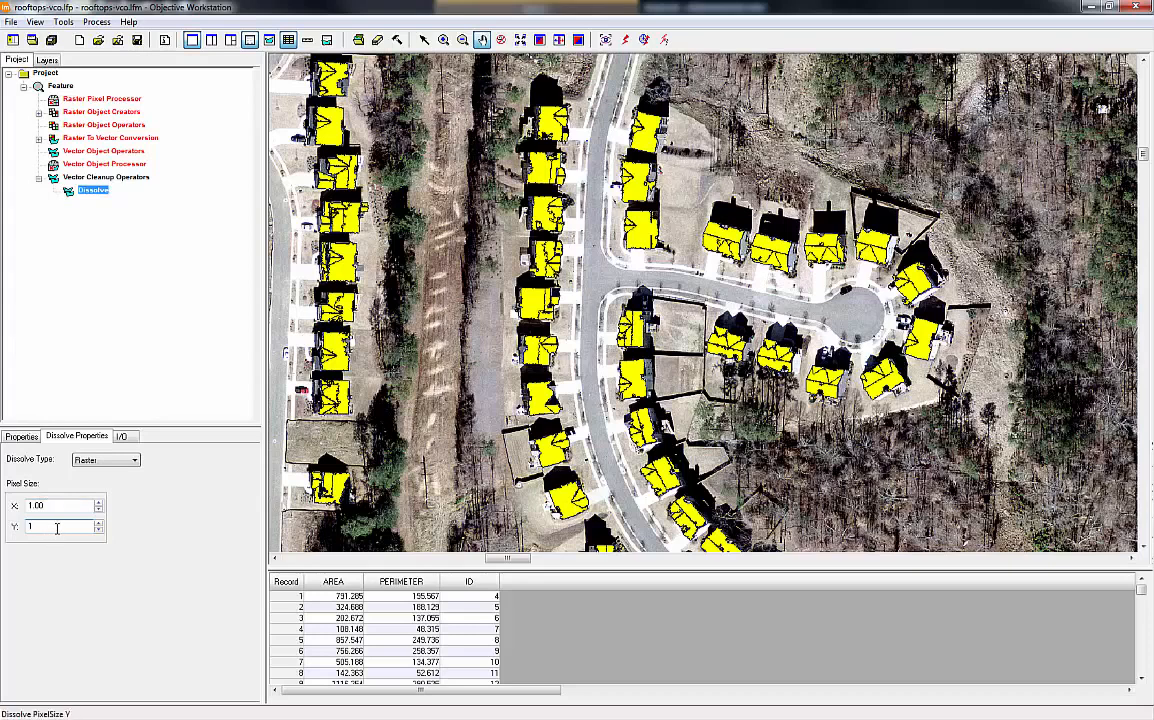
{"action": "key", "text": "Return"}
{"action": "left_click", "coordinate": [625, 40]}
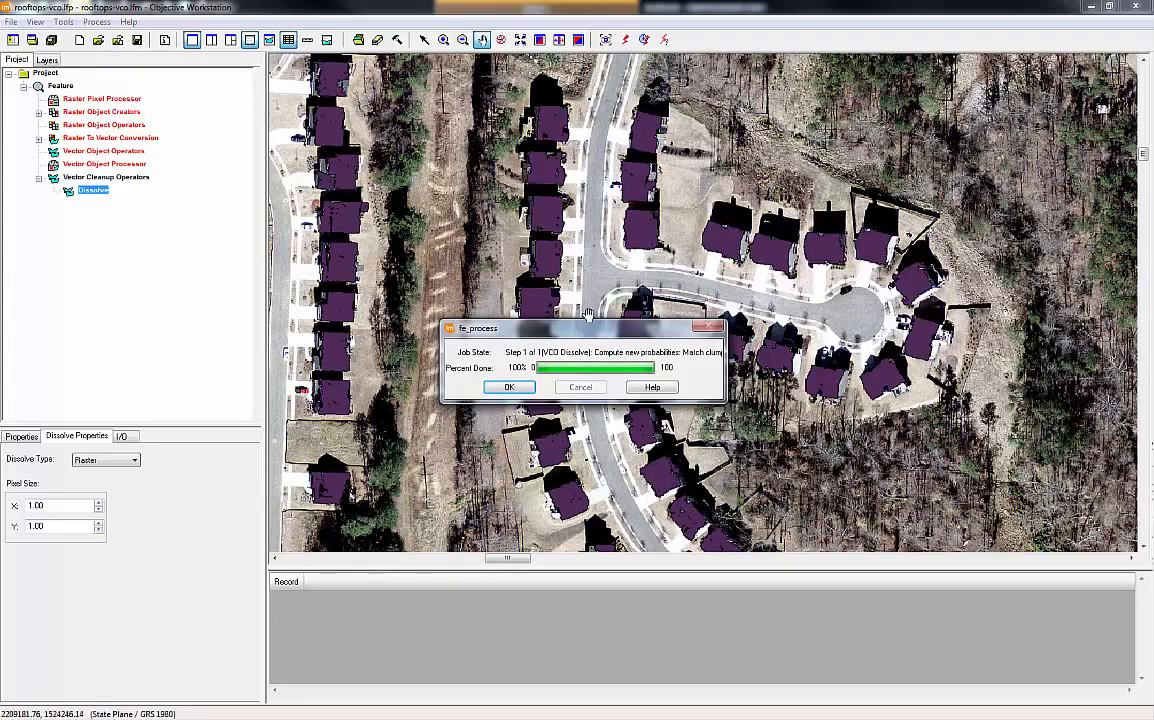
{"action": "left_click", "coordinate": [521, 390]}
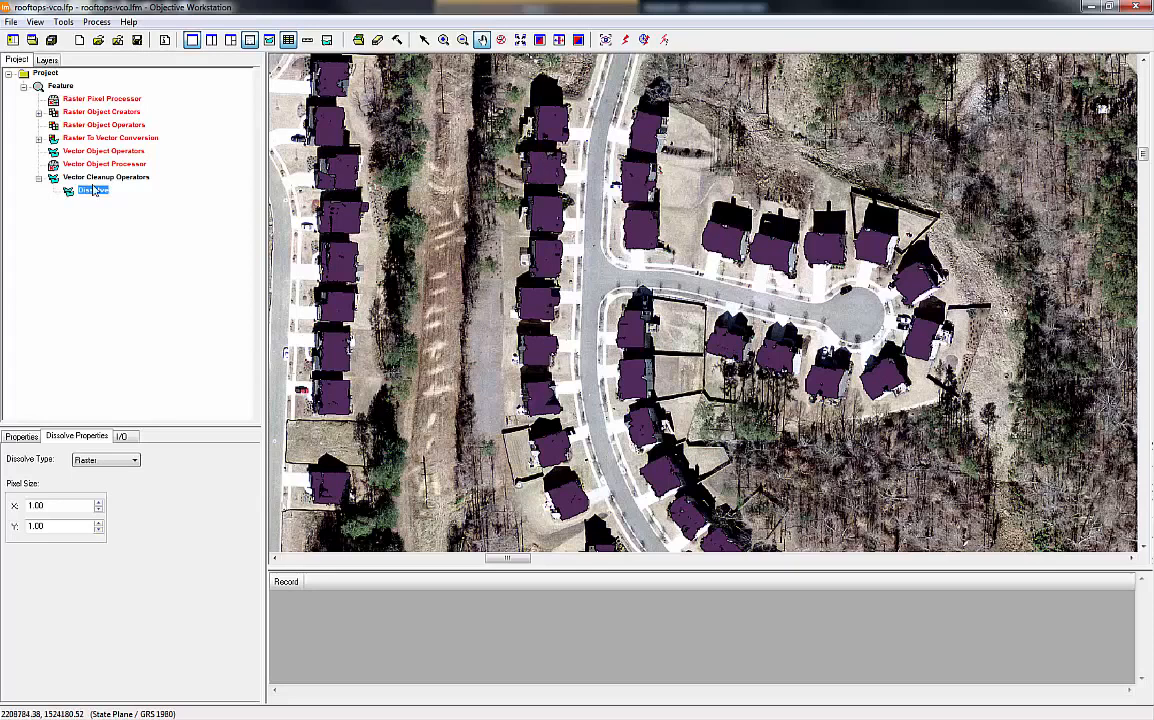
- Add the Island Filter operator after Dissolve, make it the start point, and run the process
{"action": "left_click", "coordinate": [90, 178]}
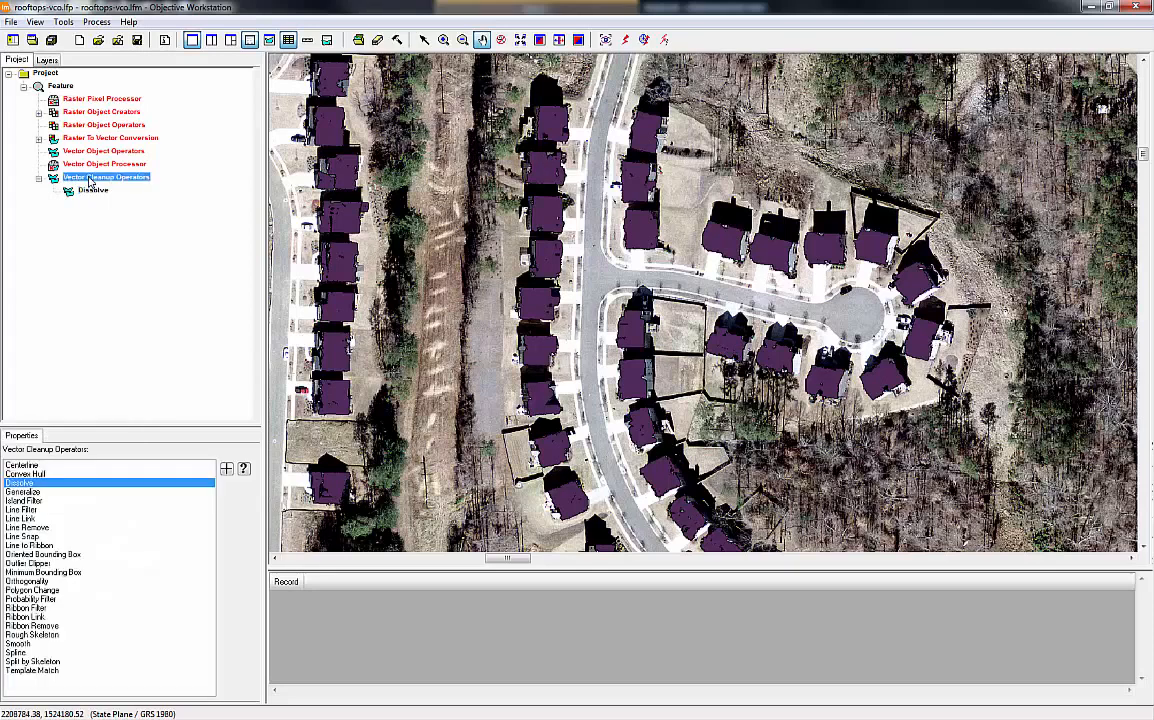
{"action": "left_click", "coordinate": [33, 501]}
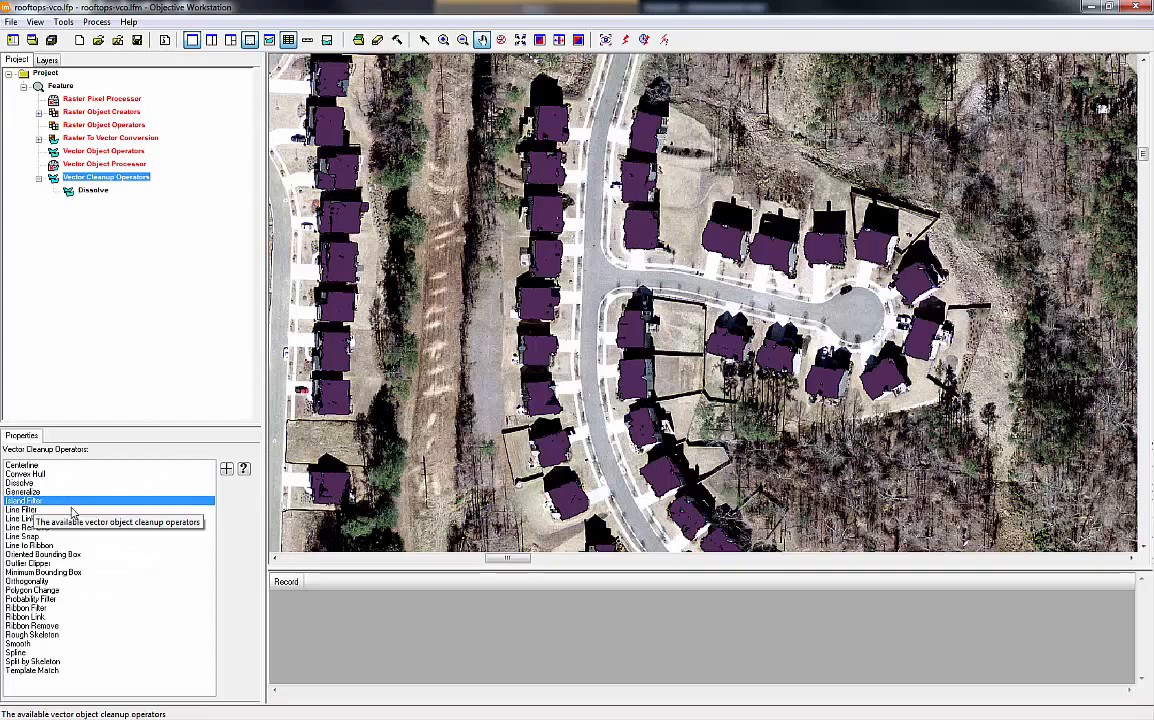
{"action": "left_click", "coordinate": [226, 467]}
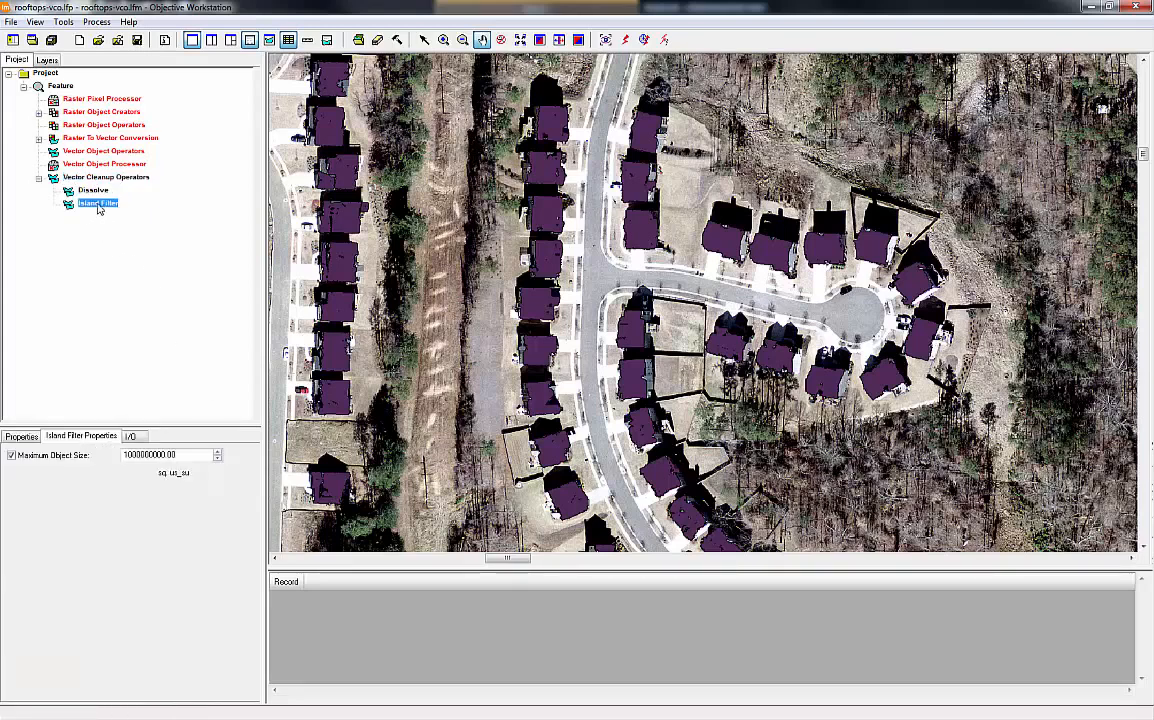
{"action": "right_click", "coordinate": [98, 207]}
{"action": "left_click", "coordinate": [140, 224]}
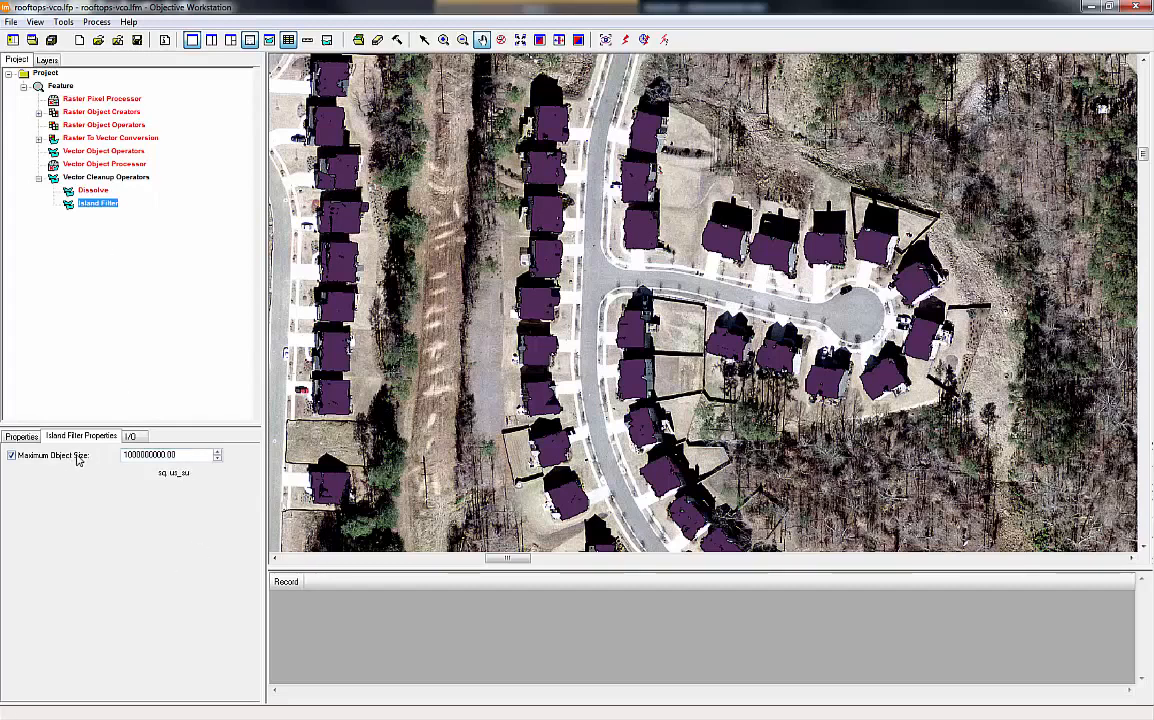
{"action": "left_click", "coordinate": [625, 40]}
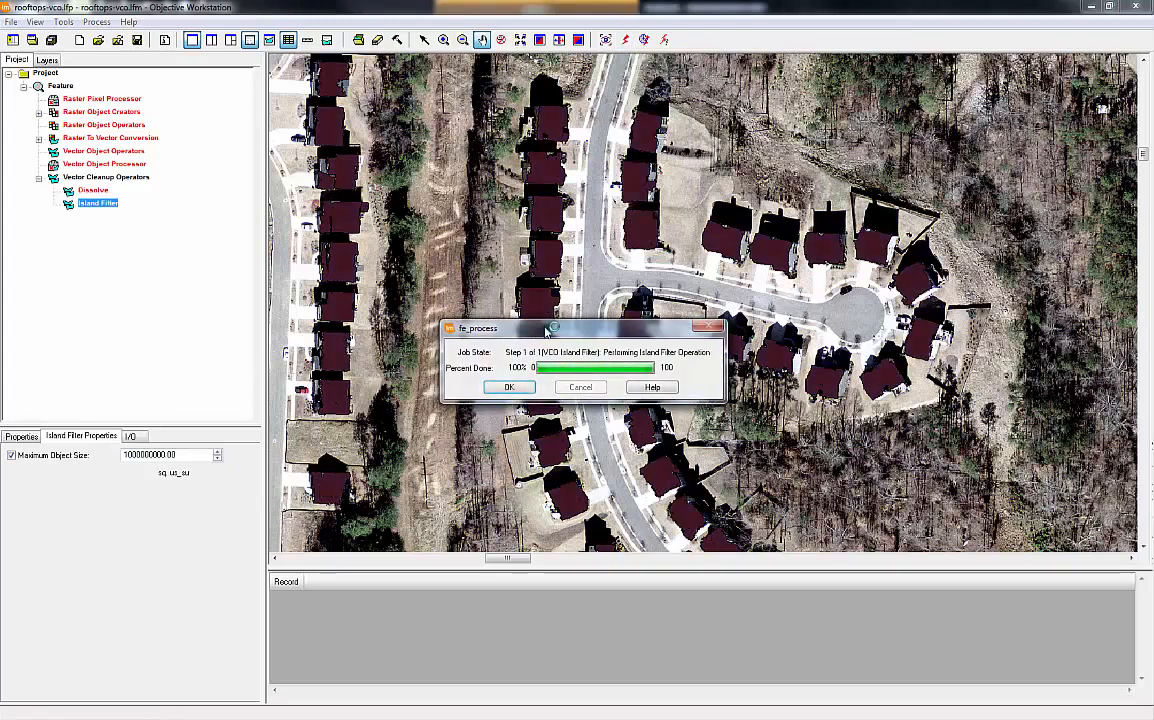
{"action": "left_click", "coordinate": [509, 387]}
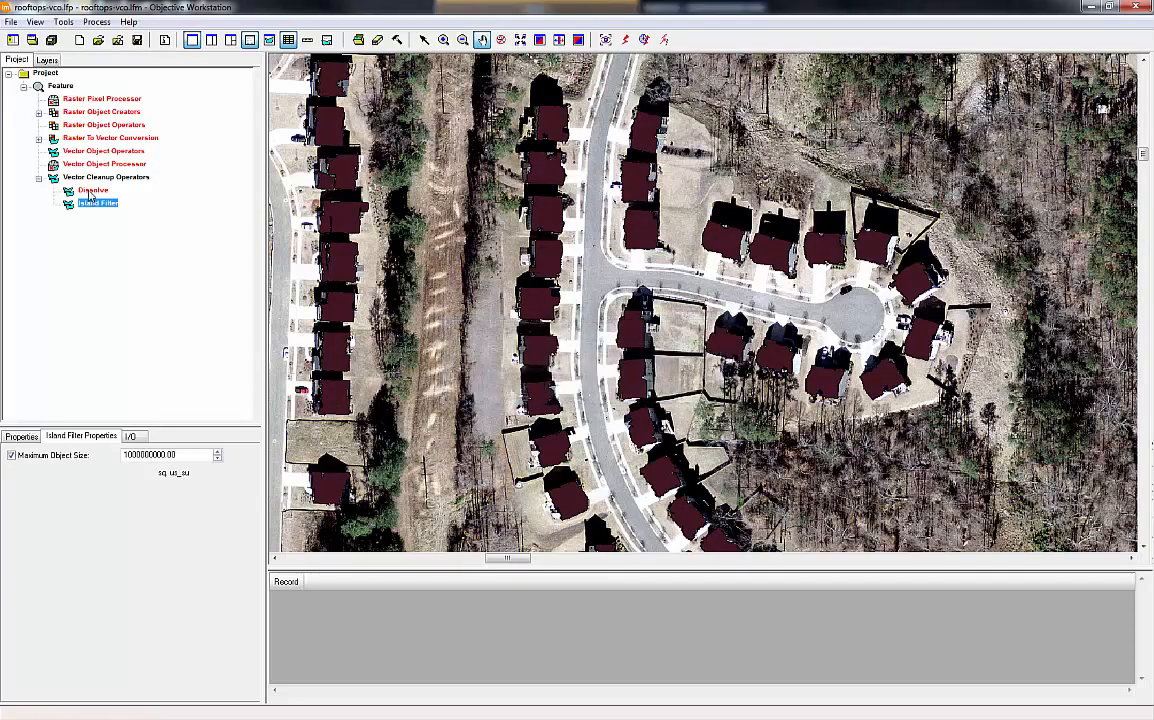
- Compare the Dissolve output with the Island Filter output over the rooftops
{"action": "left_click", "coordinate": [88, 178]}
{"action": "left_click", "coordinate": [90, 190]}
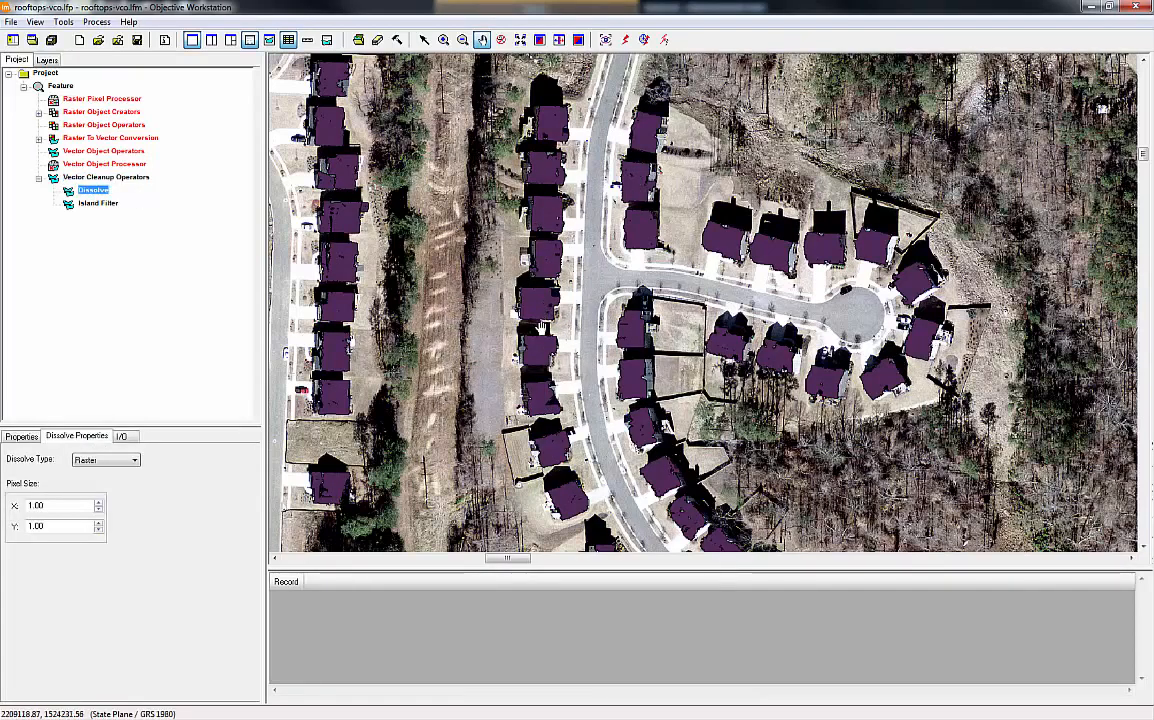
{"action": "left_click", "coordinate": [95, 206]}
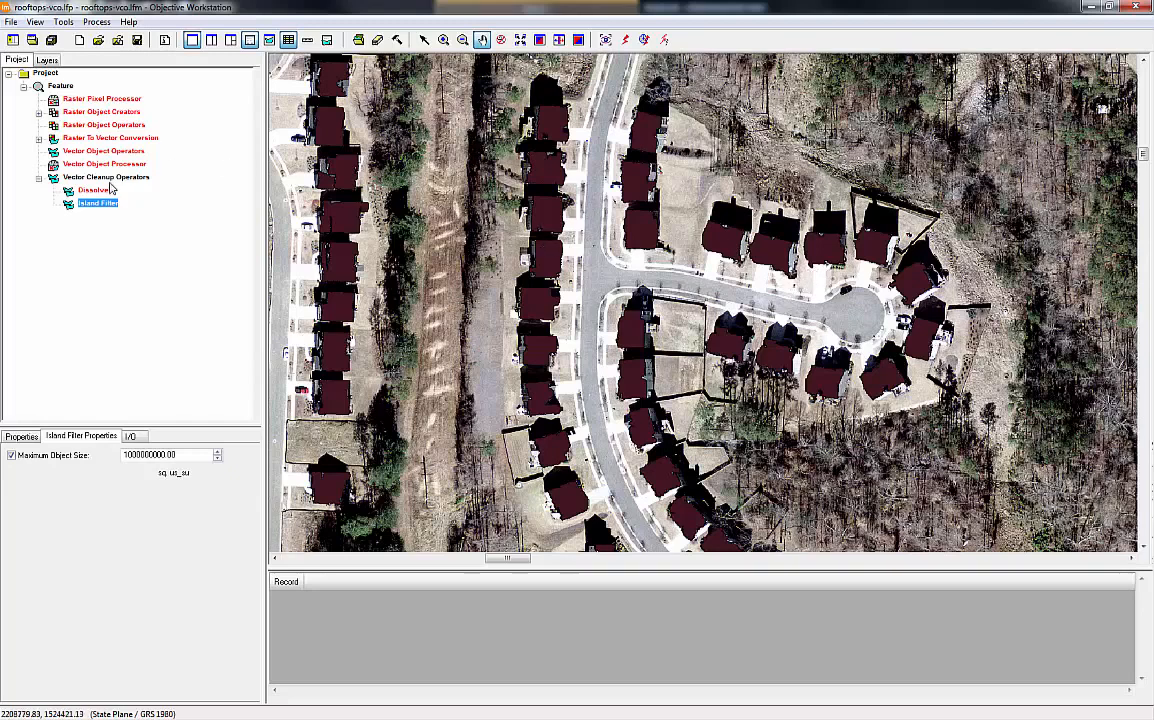
- Read the help page for the Outlier Clipper cleanup operator, including its Clip and Scale parameters and examples
{"action": "left_click", "coordinate": [110, 177]}
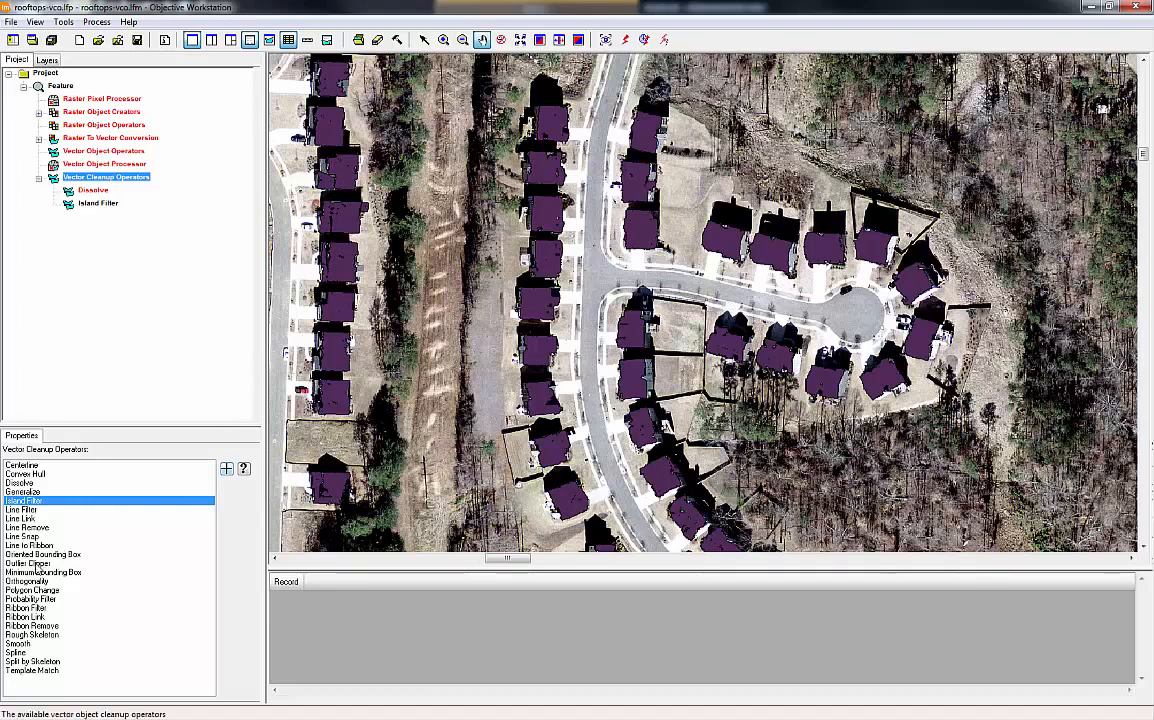
{"action": "left_click", "coordinate": [38, 564]}
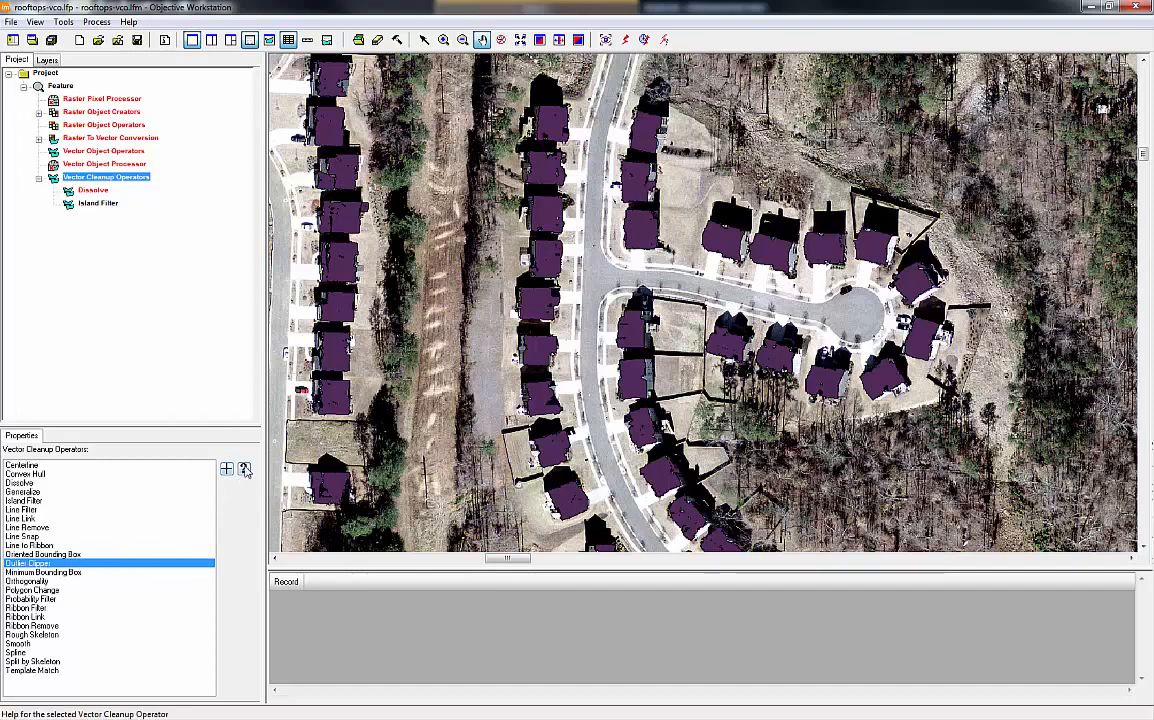
{"action": "mouse_move", "coordinate": [150, 712]}
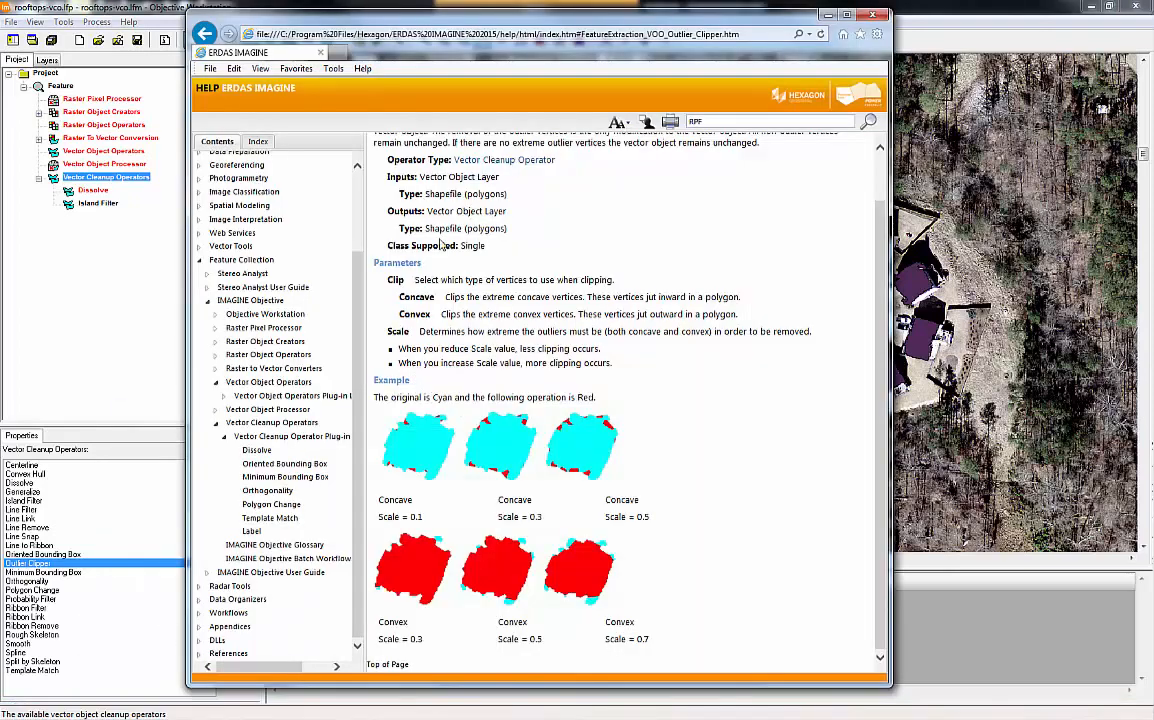
{"action": "scroll", "coordinate": [457, 284], "scroll_direction": "up", "scroll_amount": 1}
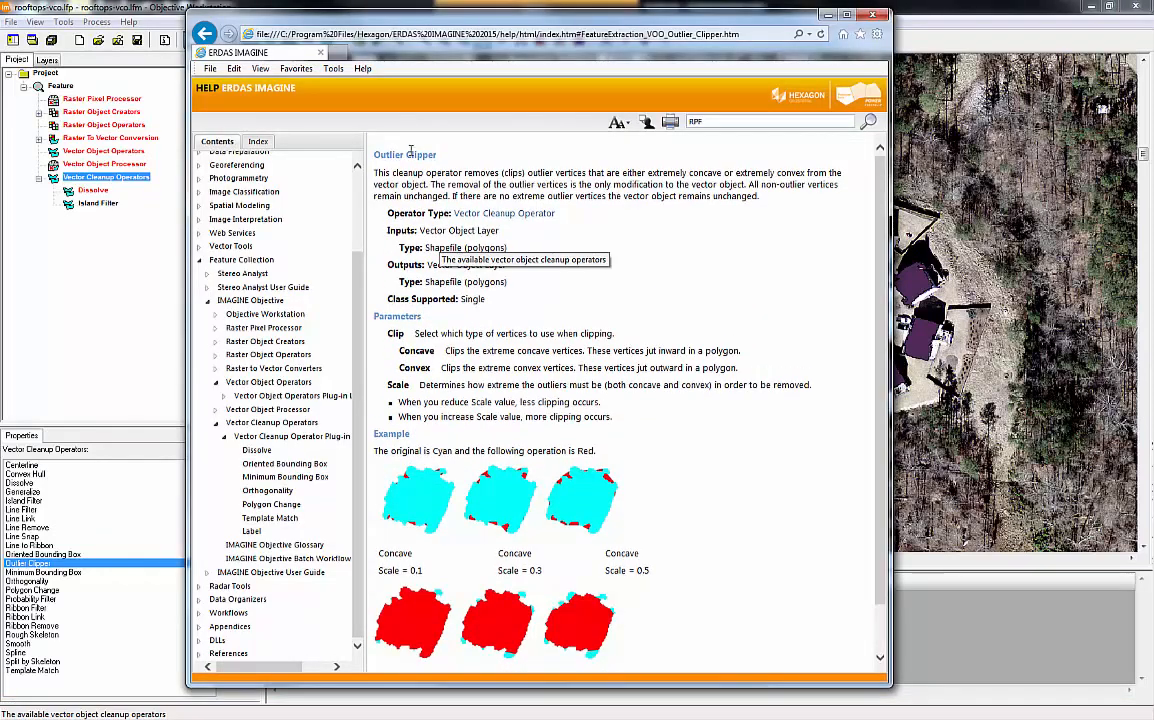
{"action": "scroll", "coordinate": [455, 360], "scroll_direction": "down", "scroll_amount": 1}
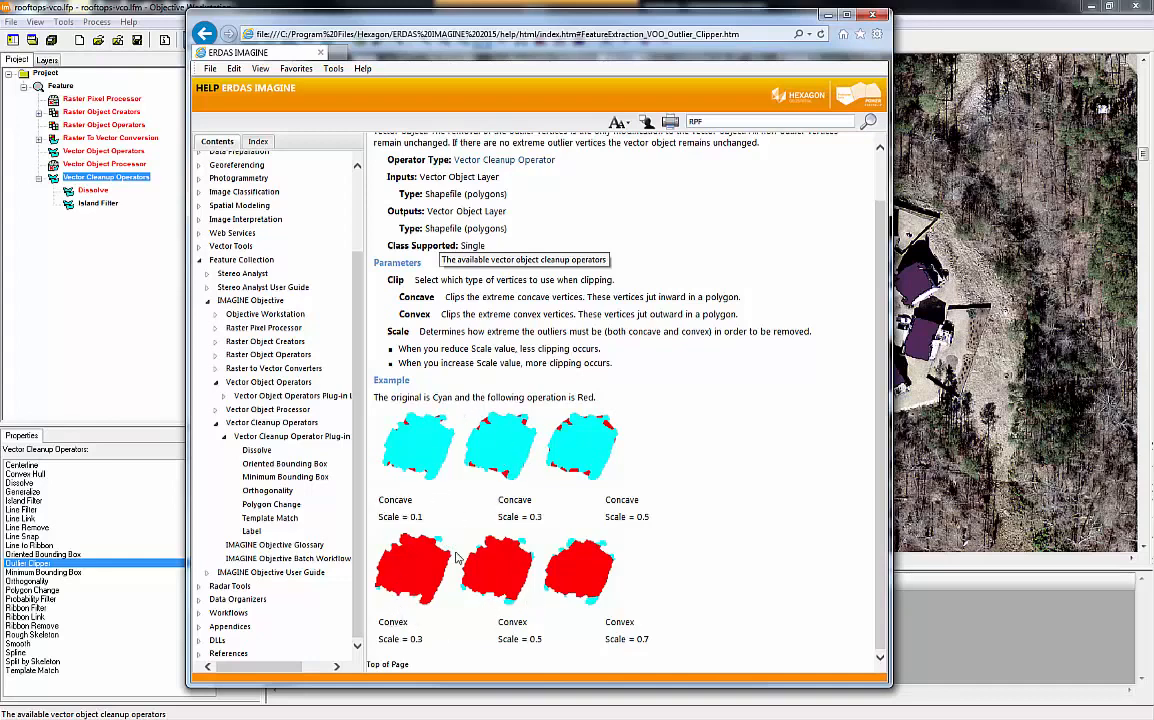
{"action": "left_click", "coordinate": [826, 16]}
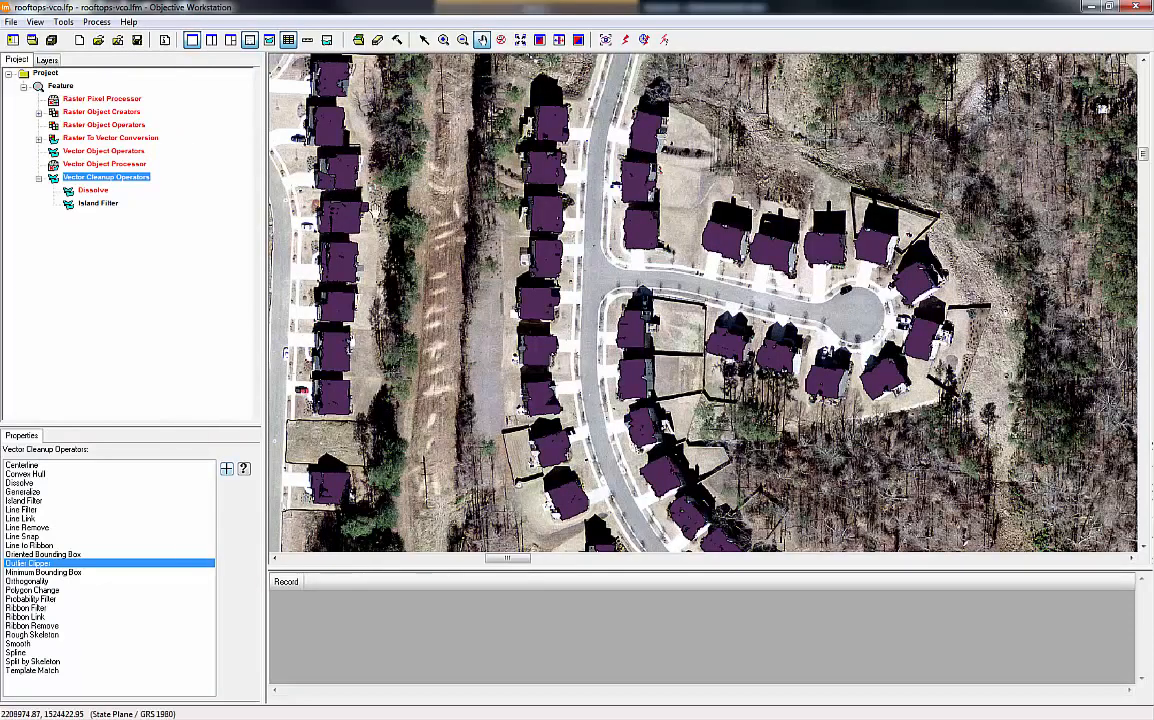
- Add the Outlier Clipper operator and set it to clip Concave outlier vertices with a scale of 0.50
{"action": "left_click", "coordinate": [227, 470]}
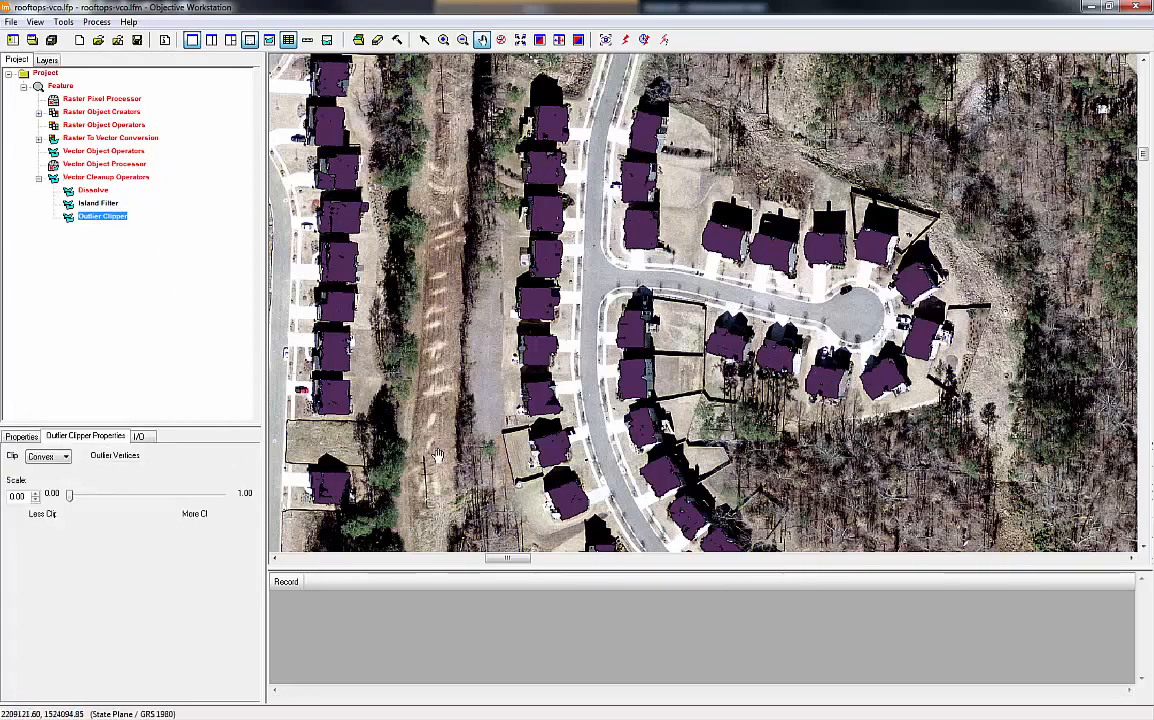
{"action": "left_click", "coordinate": [64, 457]}
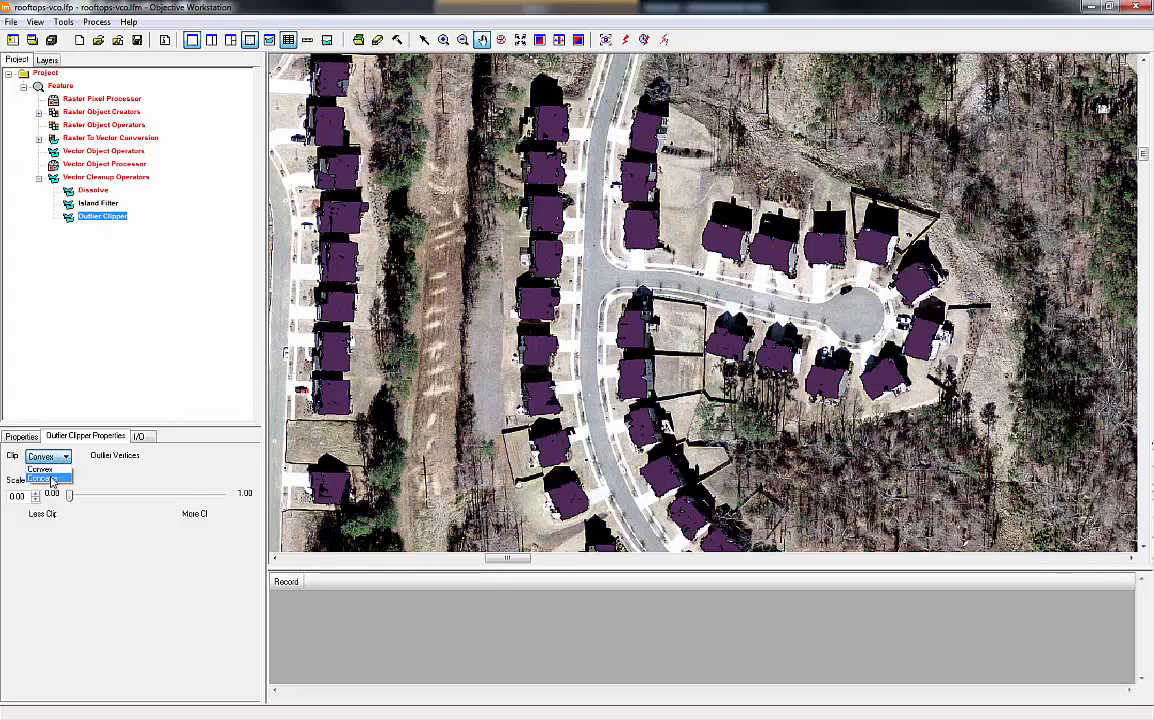
{"action": "left_click", "coordinate": [45, 480]}
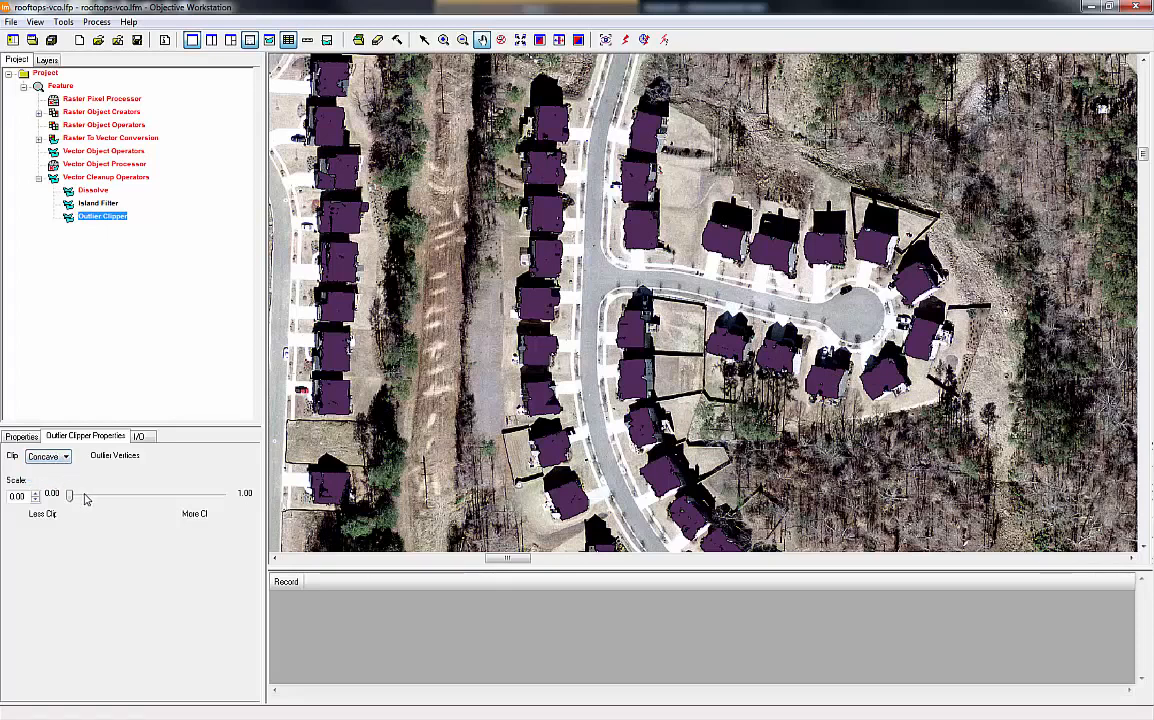
{"action": "left_click_drag", "start_coordinate": [70, 500], "coordinate": [142, 500]}
- Make Outlier Clipper both the start and stop point, and run the process on the rooftops
{"action": "right_click", "coordinate": [112, 220]}
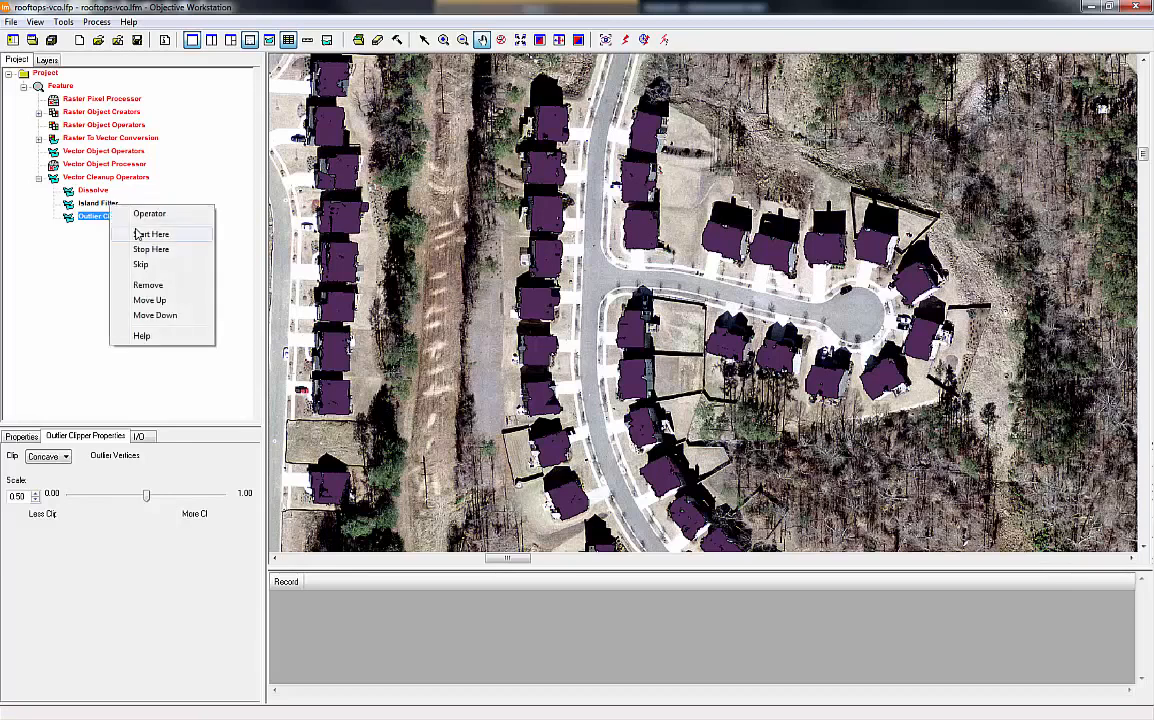
{"action": "left_click", "coordinate": [113, 222]}
{"action": "right_click", "coordinate": [114, 224]}
{"action": "left_click", "coordinate": [140, 250]}
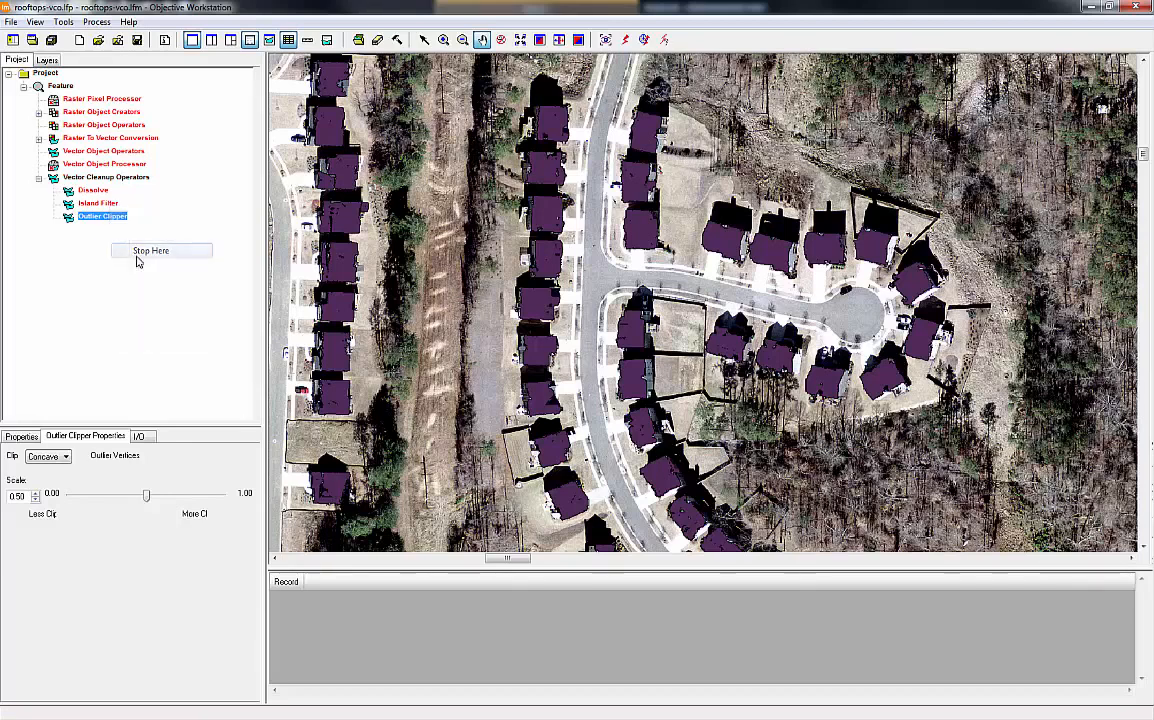
{"action": "left_click", "coordinate": [625, 40]}
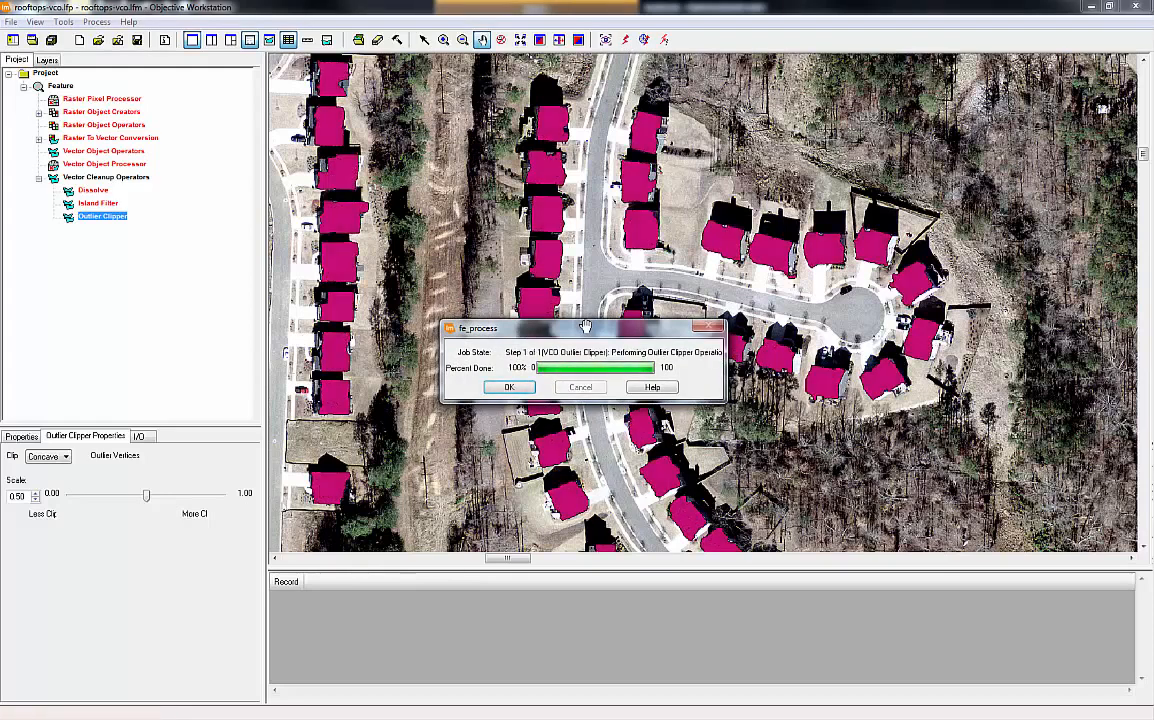
{"action": "left_click_drag", "start_coordinate": [585, 327], "coordinate": [535, 292]}
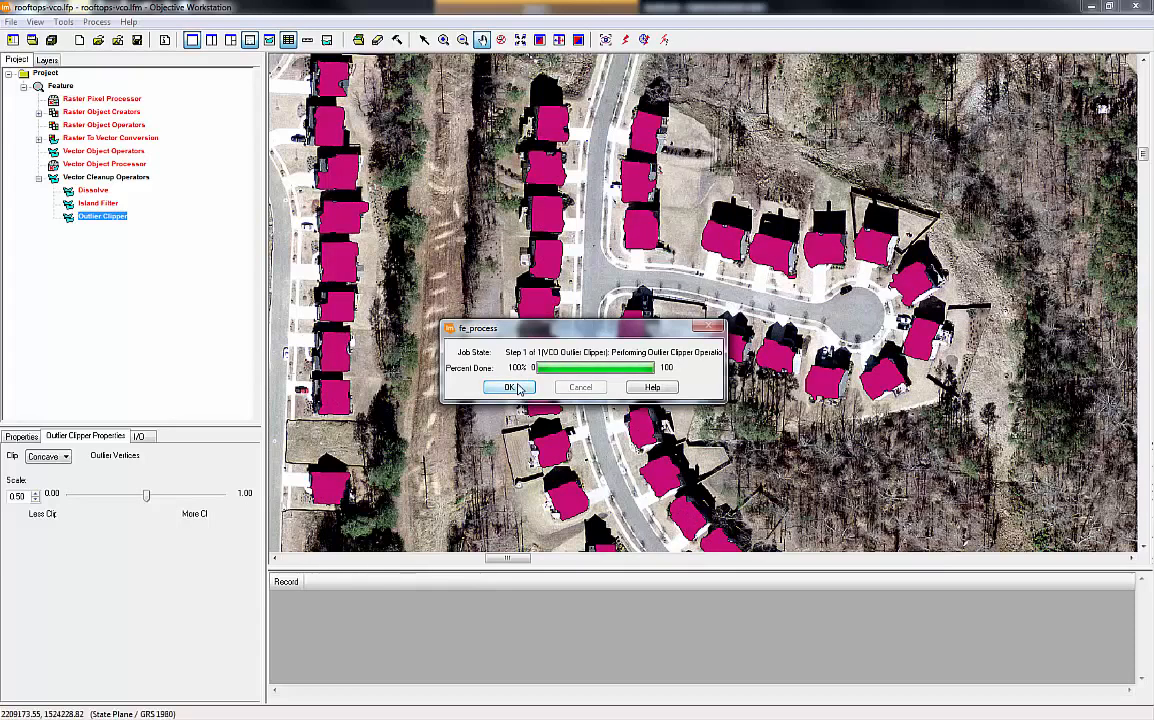
{"action": "left_click", "coordinate": [459, 353]}
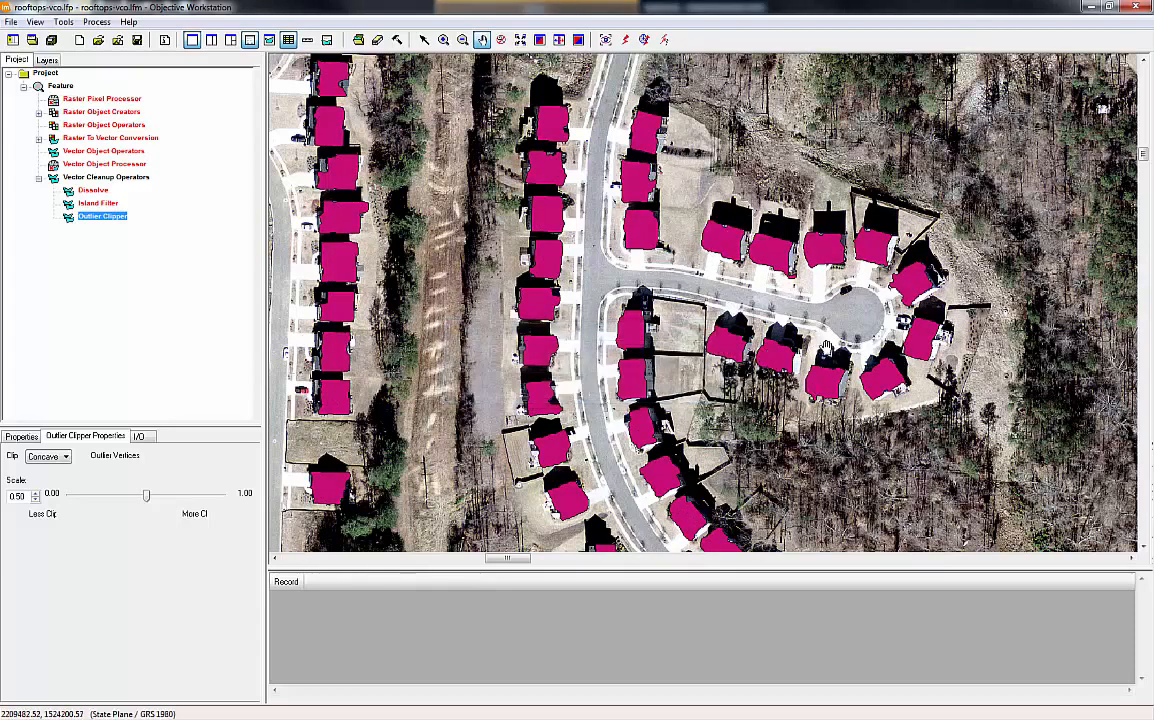
- Compare the Island Filter and Outlier Clipper outputs, then return to the list of available vector cleanup operators
{"action": "left_click", "coordinate": [100, 203]}
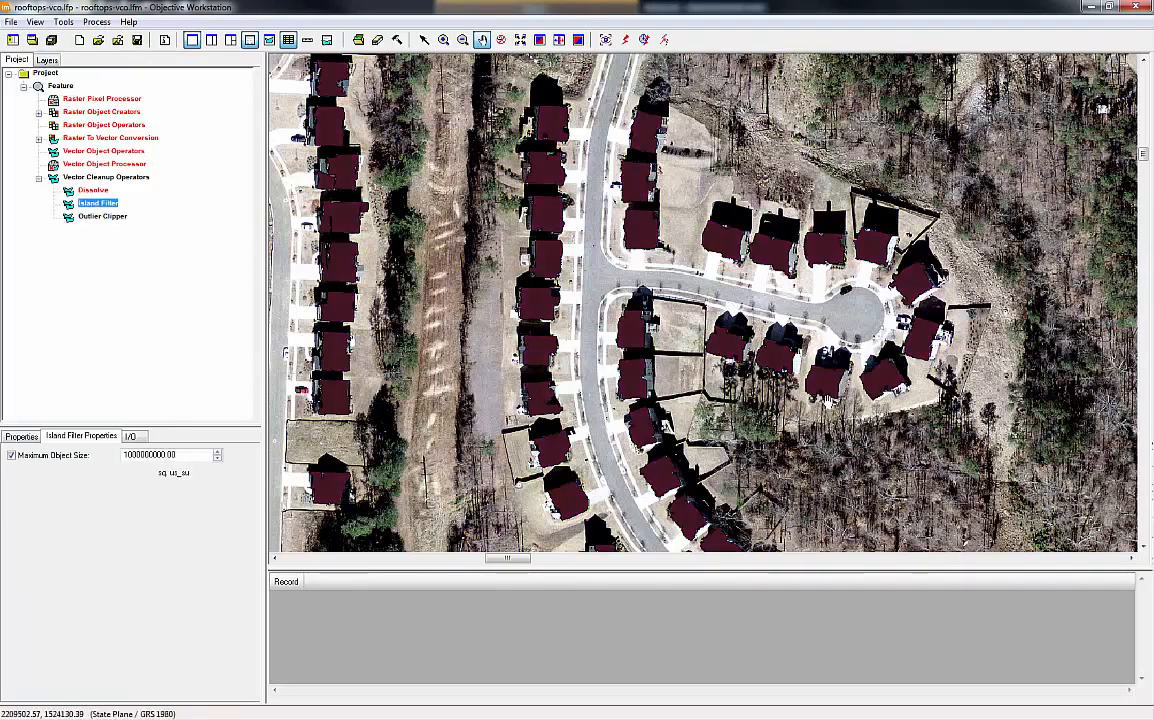
{"action": "left_click", "coordinate": [98, 217]}
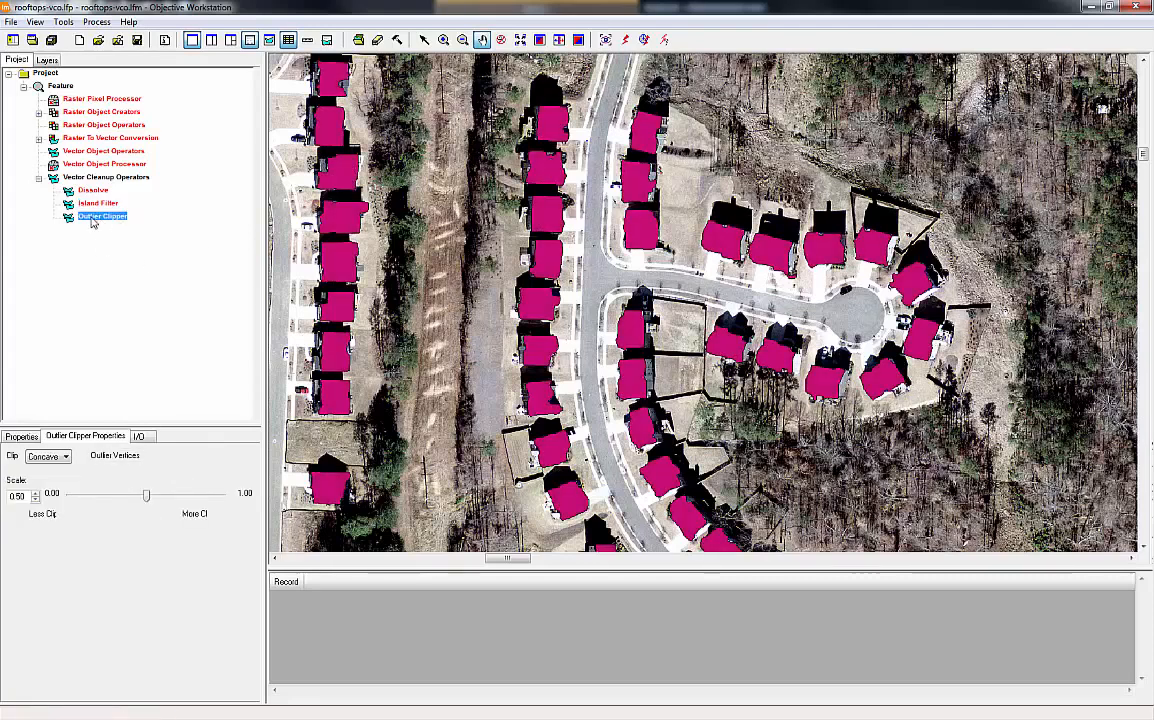
{"action": "left_click", "coordinate": [106, 177]}
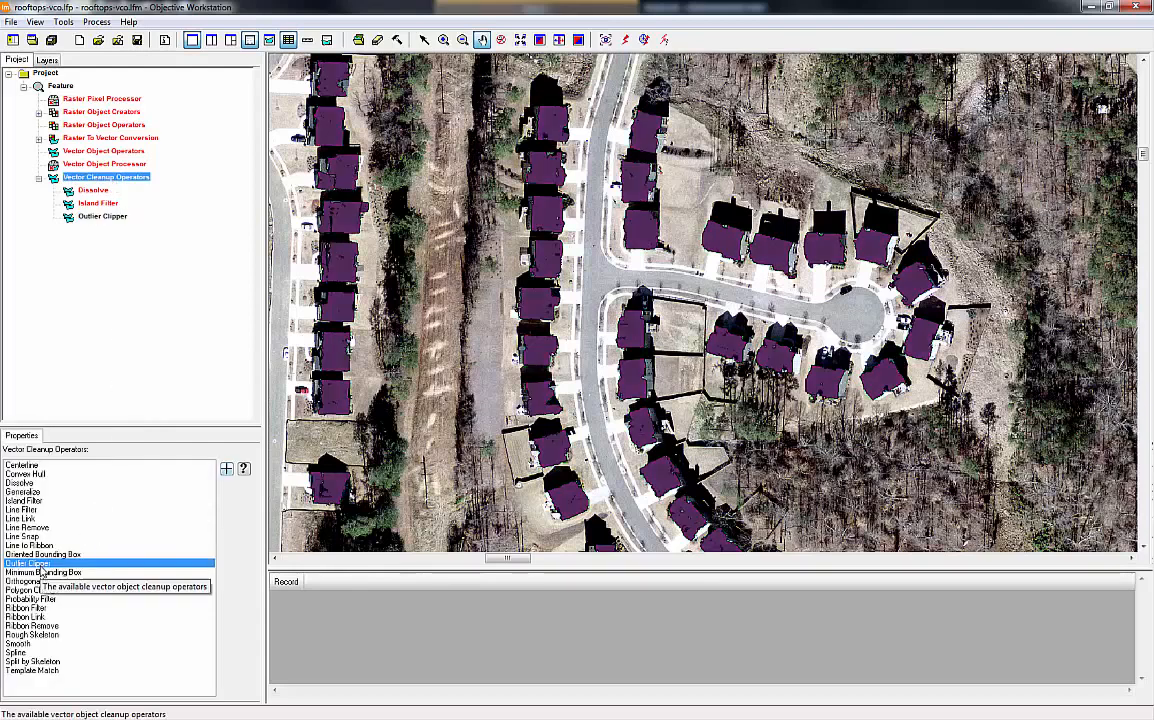
- Add the Generalize operator with a tolerance of 0.50 after Outlier Clipper, and display the Outlier Clipper output for reference
{"action": "left_click", "coordinate": [36, 492]}
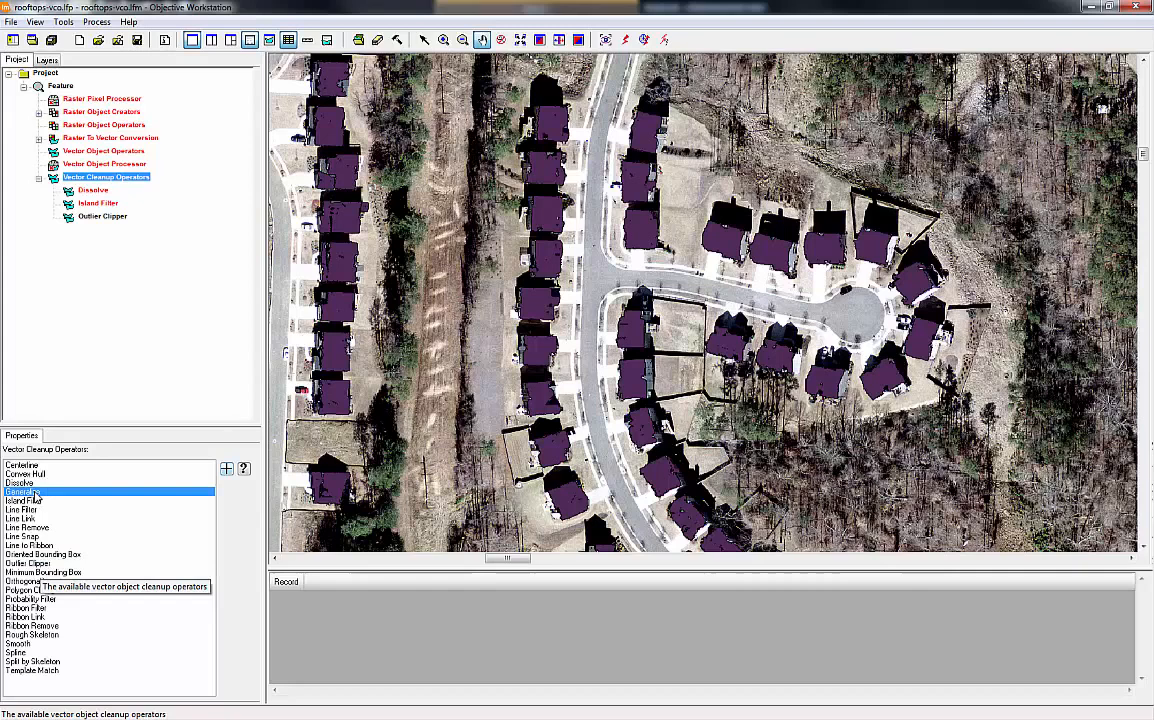
{"action": "left_click", "coordinate": [227, 468]}
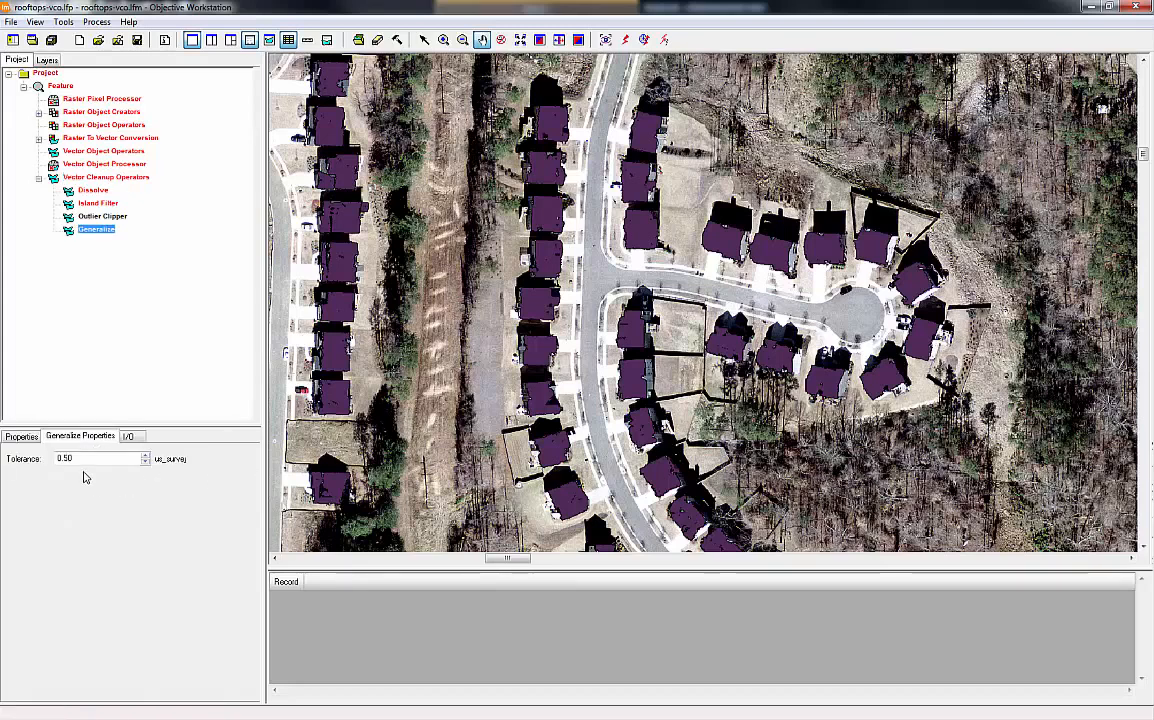
{"action": "left_click", "coordinate": [100, 216]}
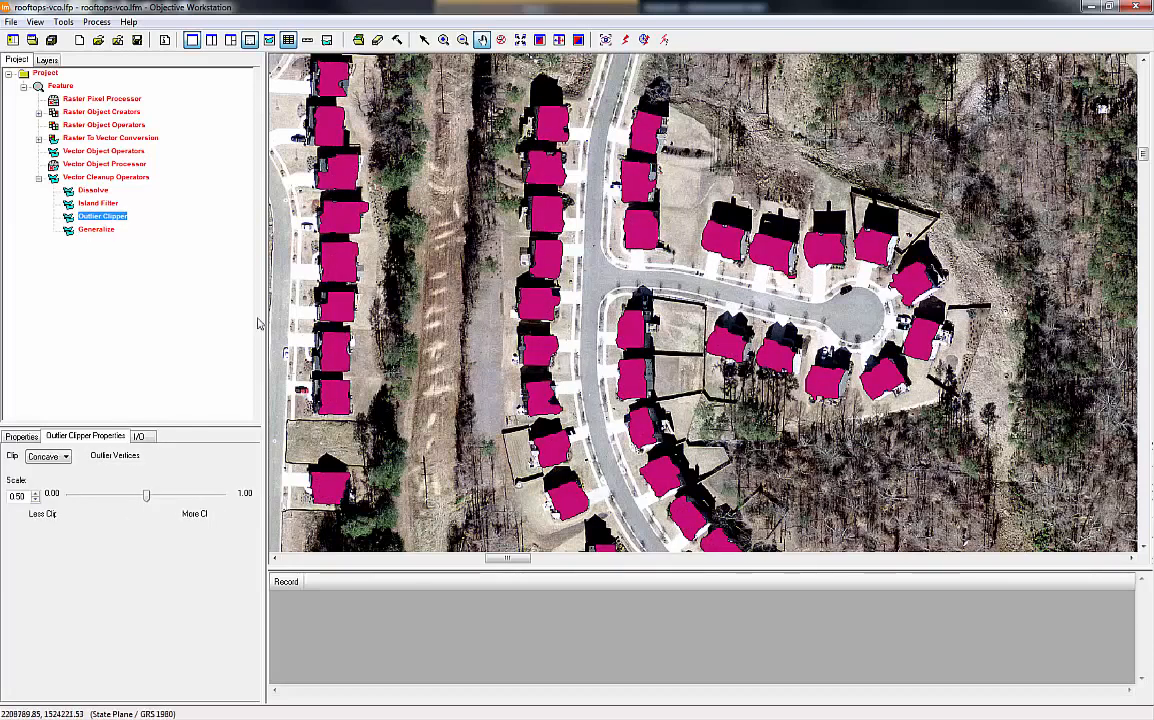
- Make Generalize both the start and stop point, and run the process on the clipped rooftops
{"action": "right_click", "coordinate": [99, 233]}
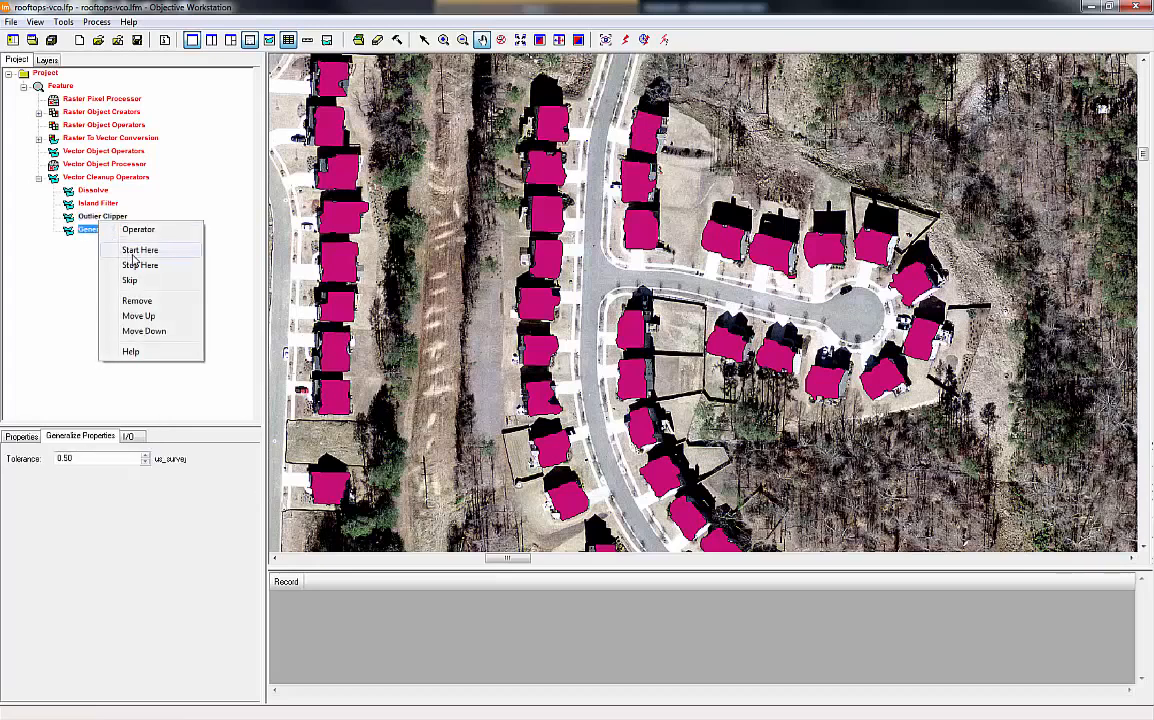
{"action": "left_click", "coordinate": [131, 249]}
{"action": "right_click", "coordinate": [99, 231]}
{"action": "left_click", "coordinate": [136, 263]}
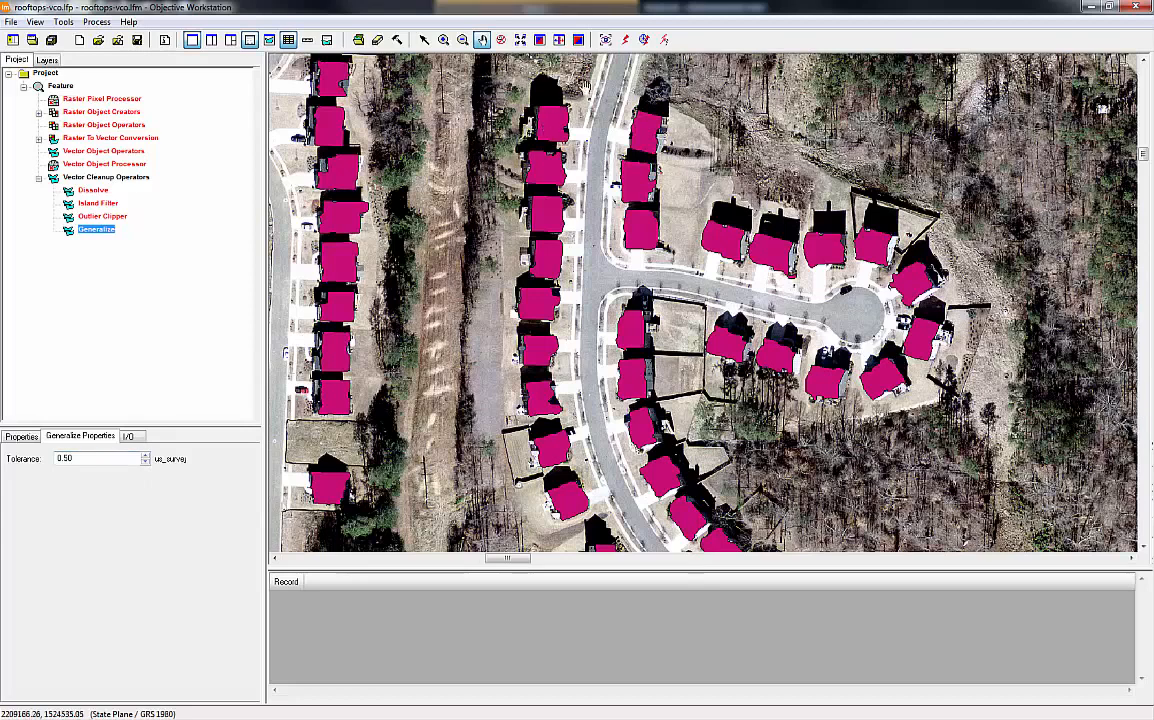
{"action": "left_click", "coordinate": [627, 39]}
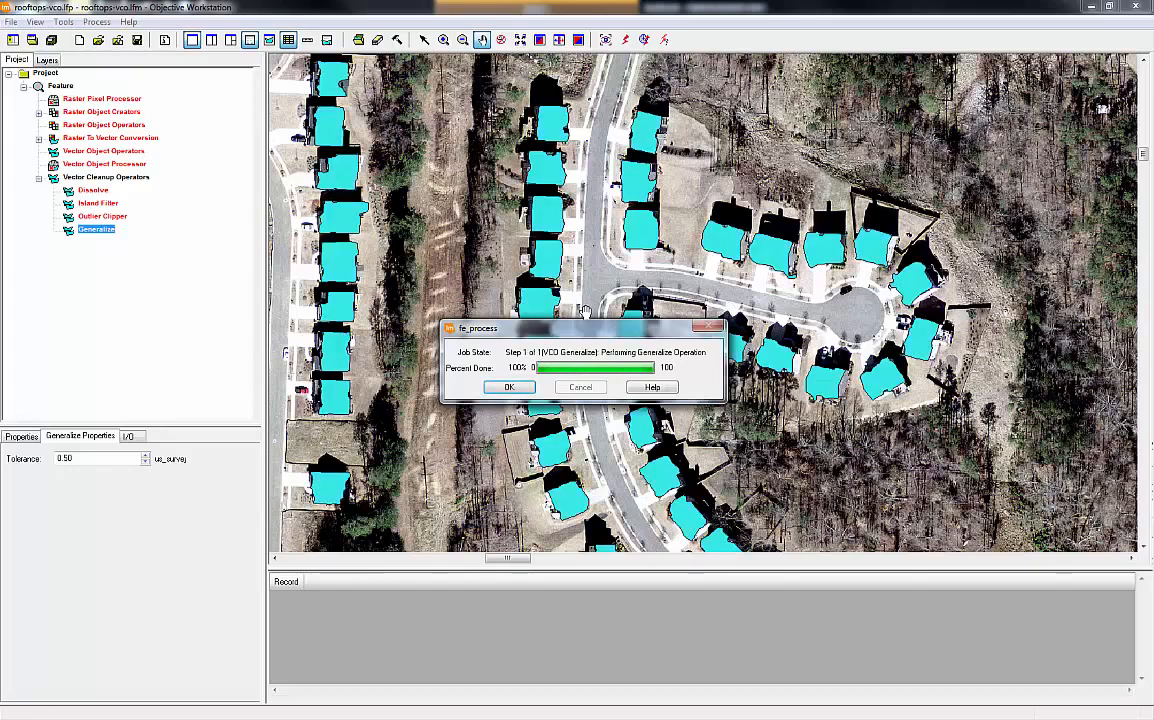
{"action": "left_click", "coordinate": [508, 387]}
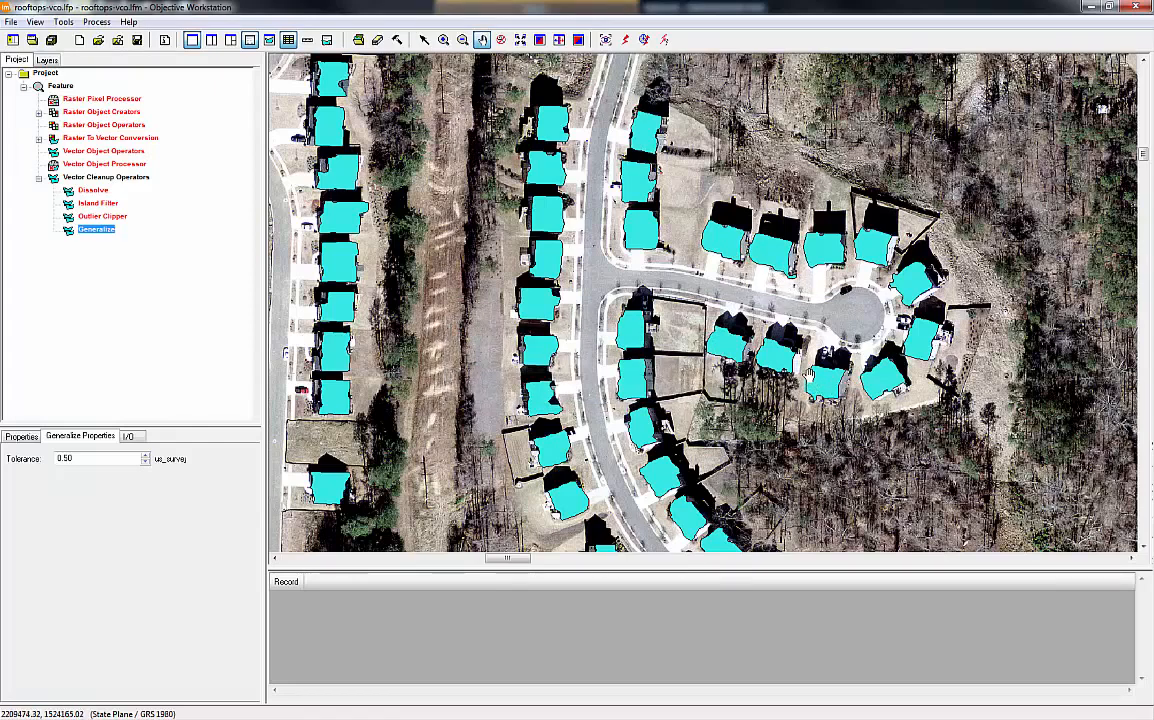
- Add a second Outlier Clipper operator after Generalize and make it both the start and stop point
{"action": "left_click", "coordinate": [102, 177]}
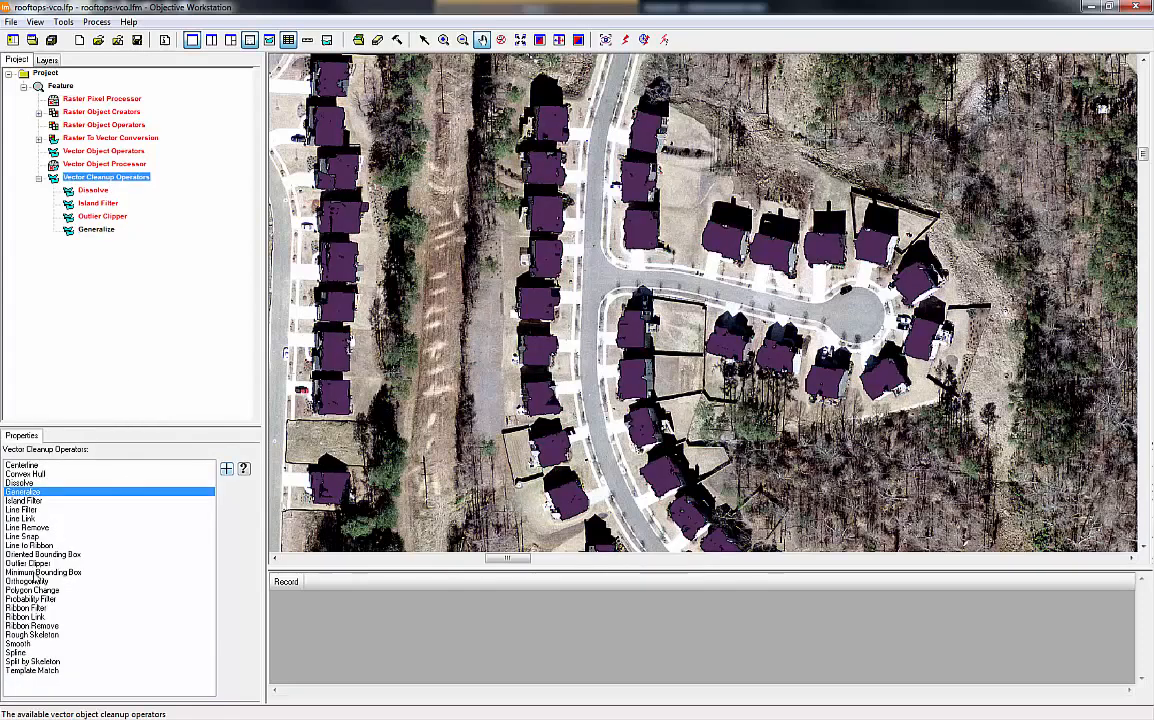
{"action": "left_click", "coordinate": [35, 573]}
{"action": "left_click", "coordinate": [32, 564]}
{"action": "left_click", "coordinate": [227, 470]}
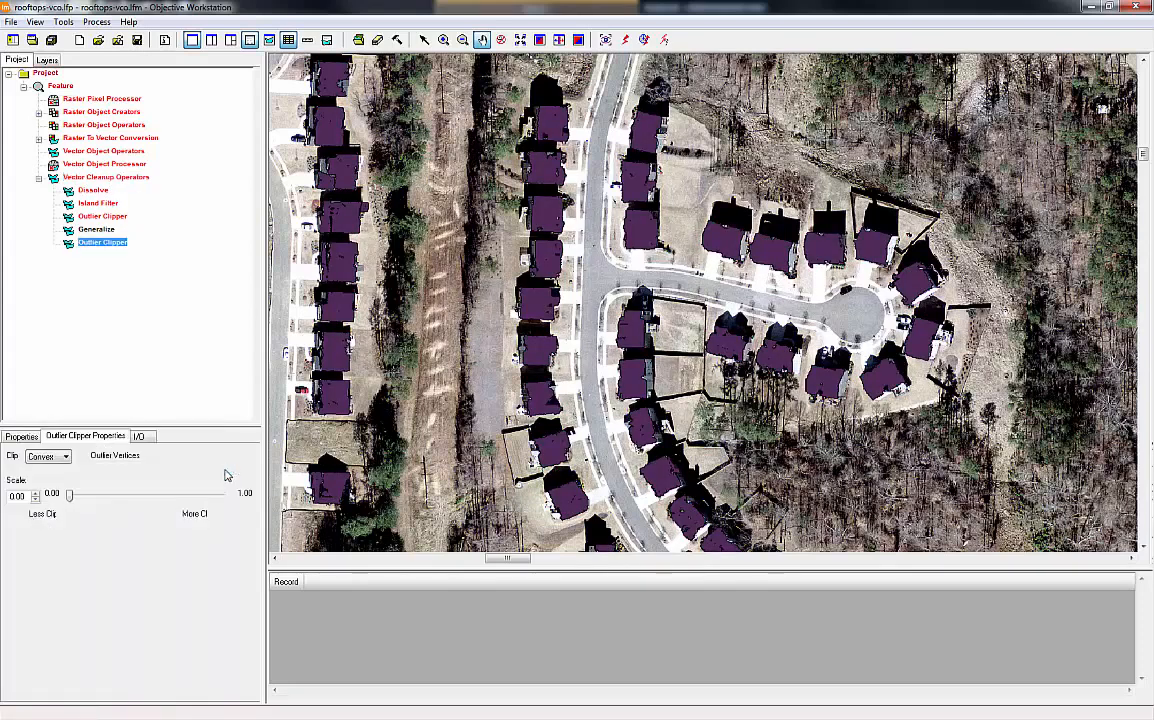
{"action": "right_click", "coordinate": [97, 247]}
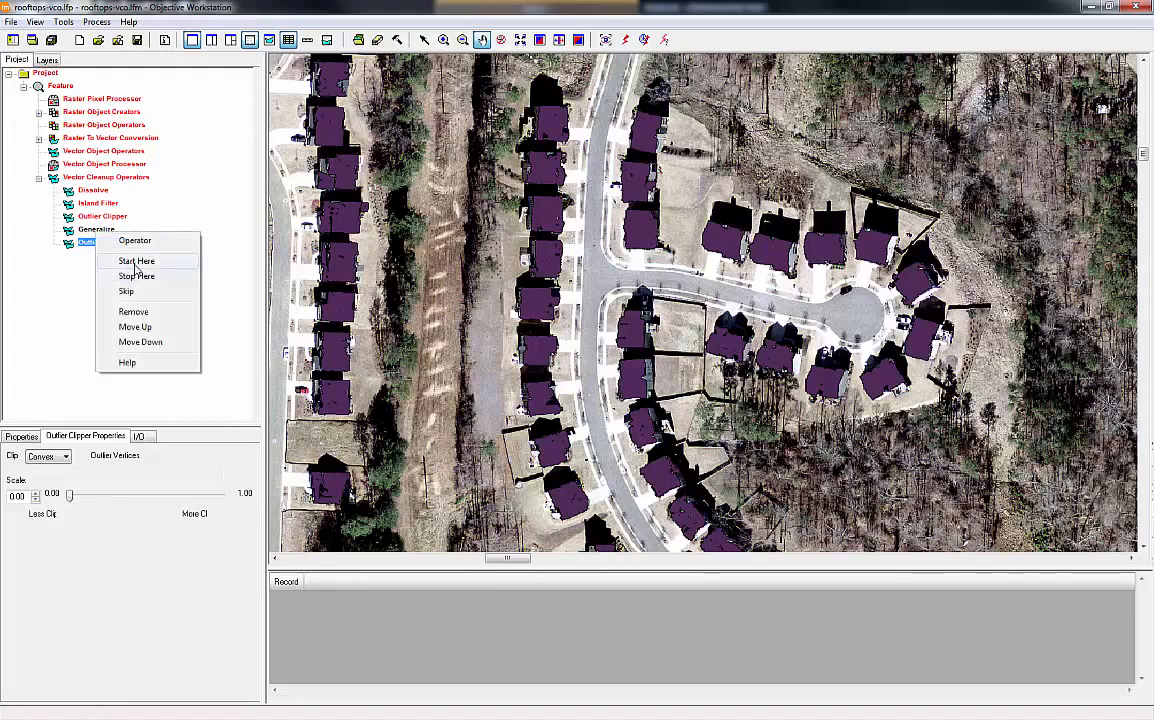
{"action": "left_click", "coordinate": [118, 260]}
{"action": "right_click", "coordinate": [104, 251]}
{"action": "left_click", "coordinate": [118, 265]}
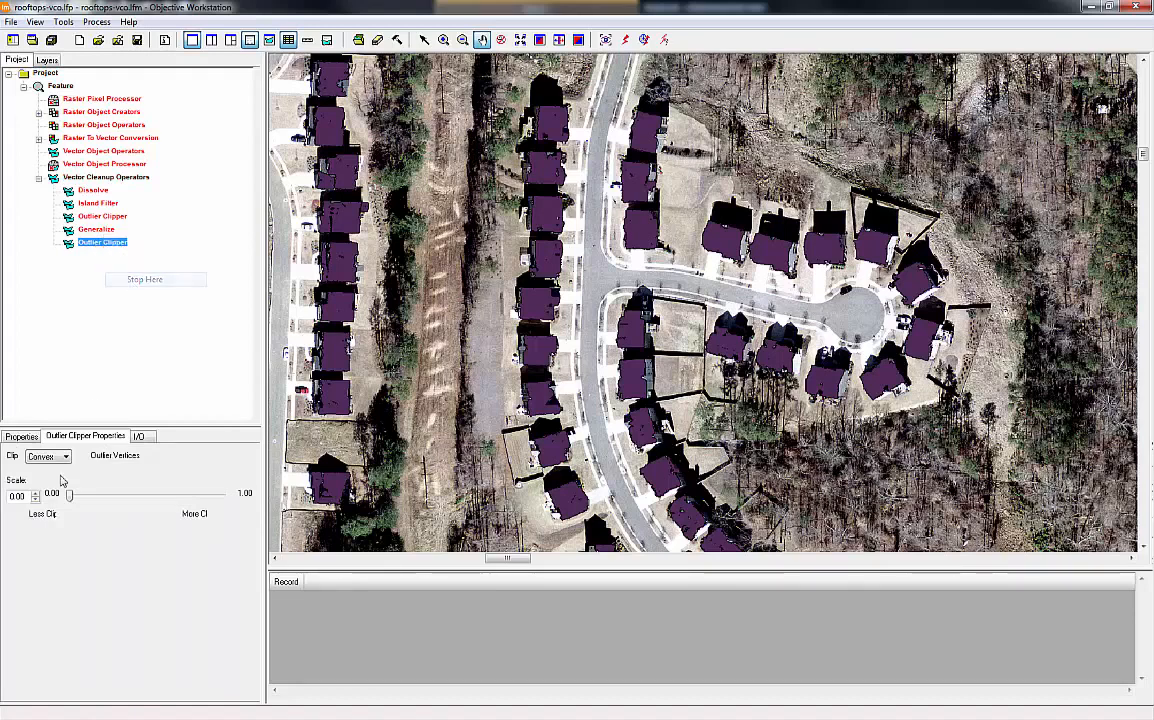
- Set the second Outlier Clipper to clip Convex outlier vertices with a scale of 0.60
{"action": "left_click", "coordinate": [66, 457]}
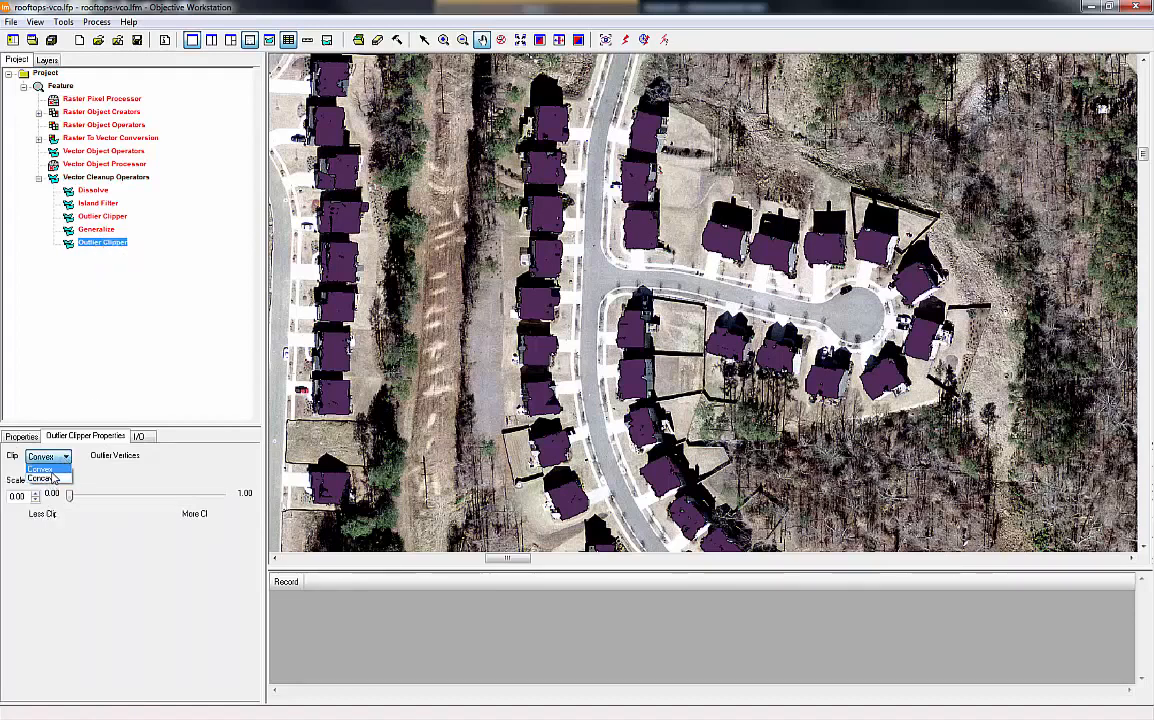
{"action": "left_click", "coordinate": [63, 463]}
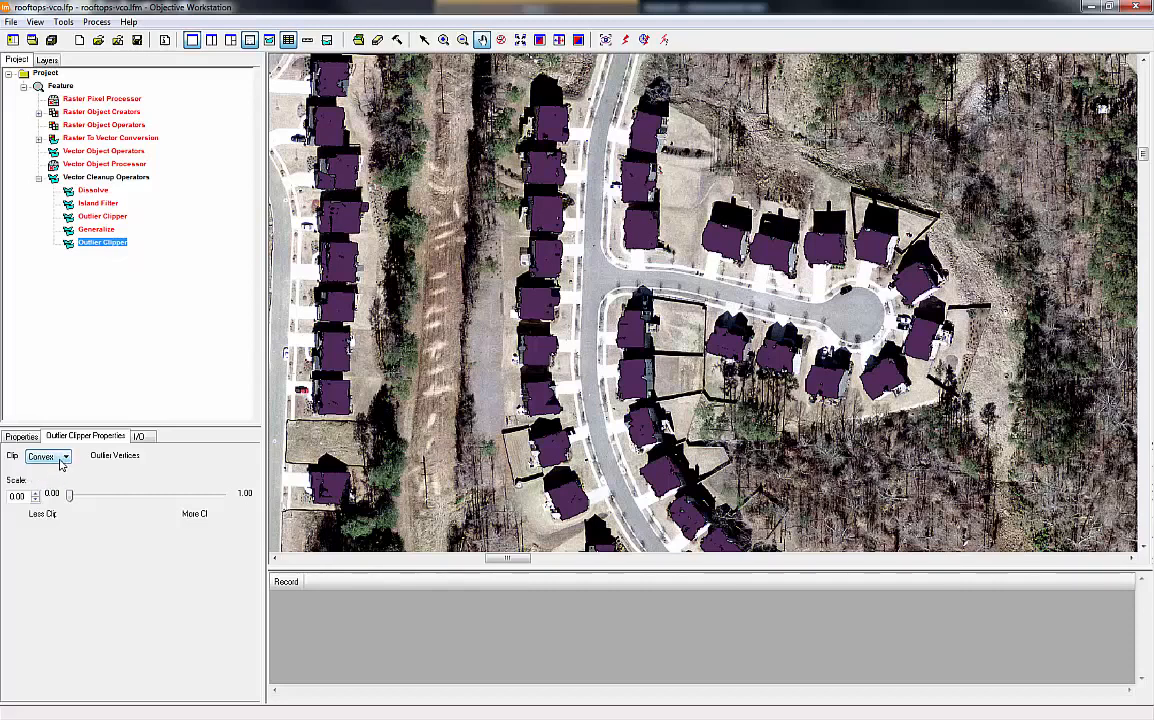
{"action": "left_click_drag", "start_coordinate": [69, 496], "coordinate": [167, 494]}
- Run the second Outlier Clipper on the generalized rooftops and compare its output with the Dissolve result
{"action": "left_click", "coordinate": [625, 40]}
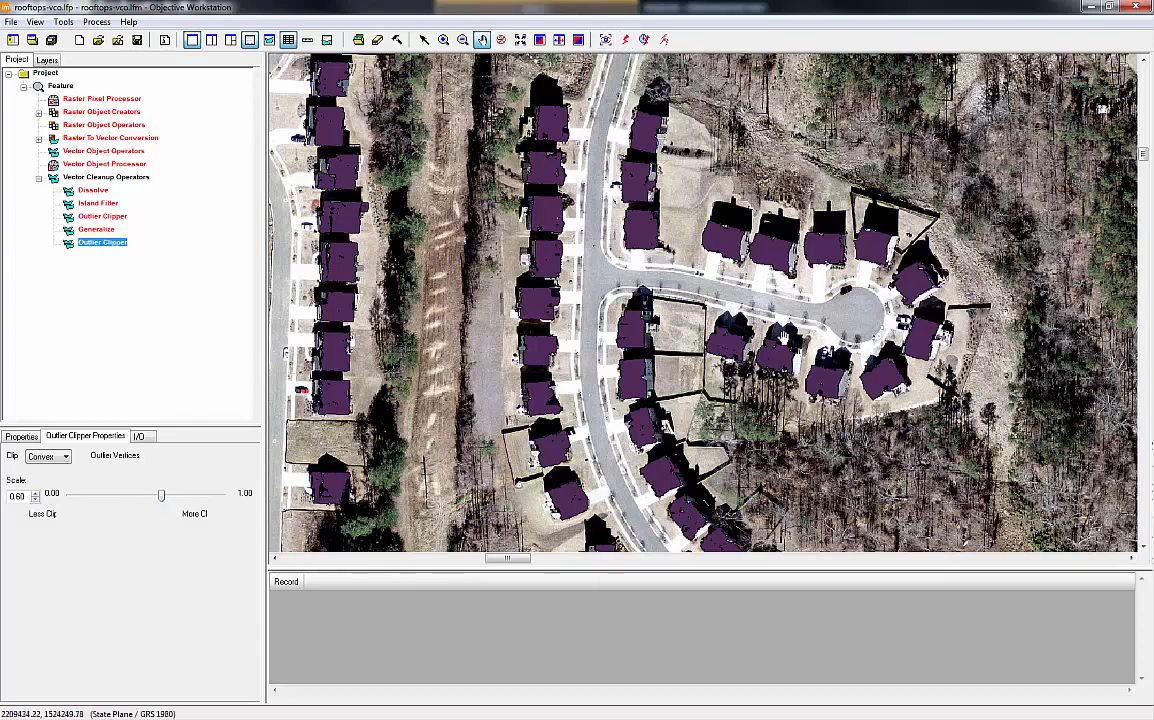
{"action": "left_click", "coordinate": [90, 232]}
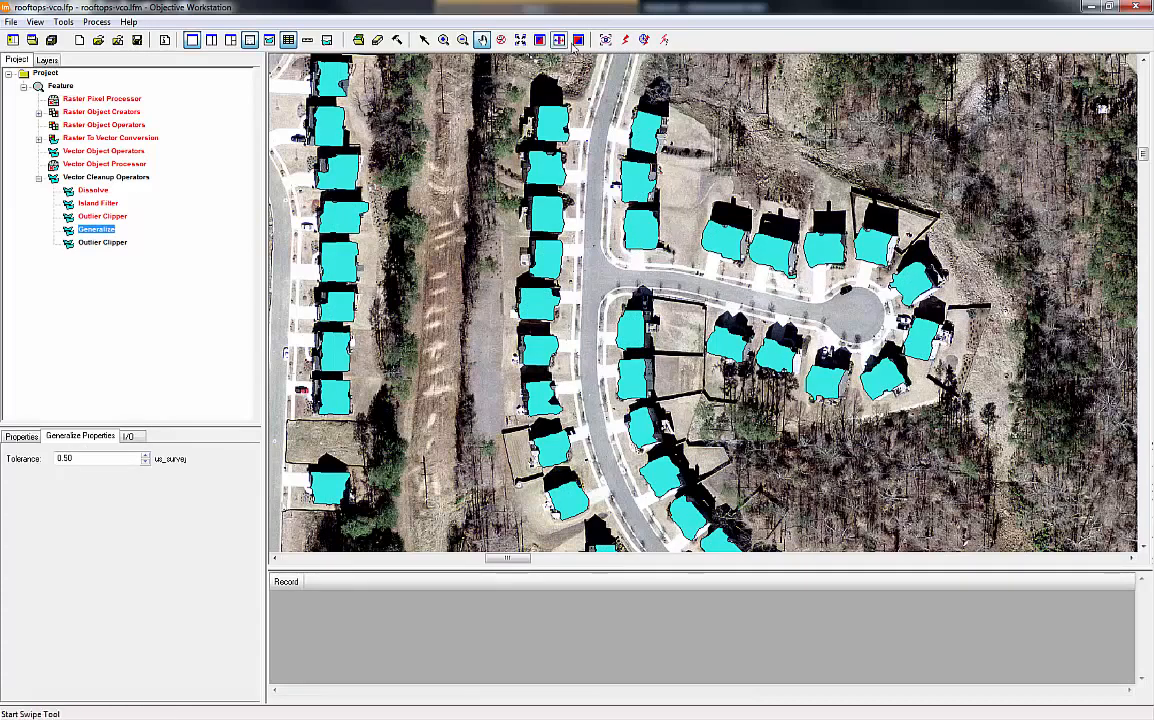
{"action": "left_click", "coordinate": [624, 42]}
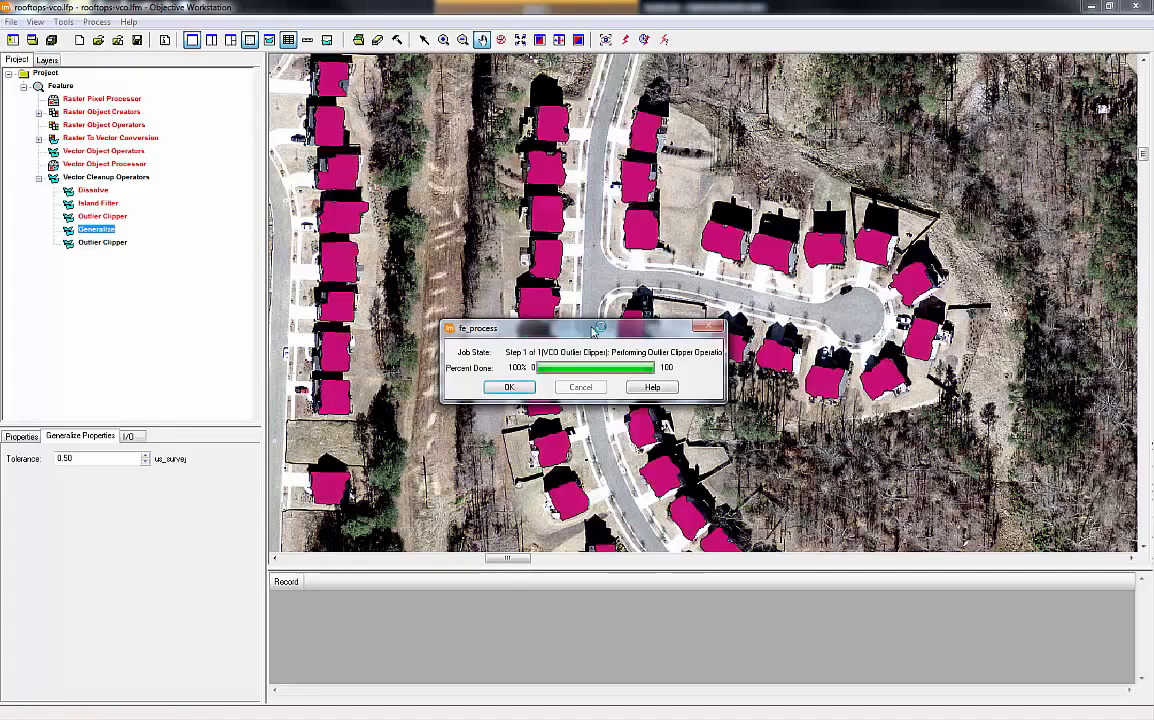
{"action": "left_click", "coordinate": [510, 388]}
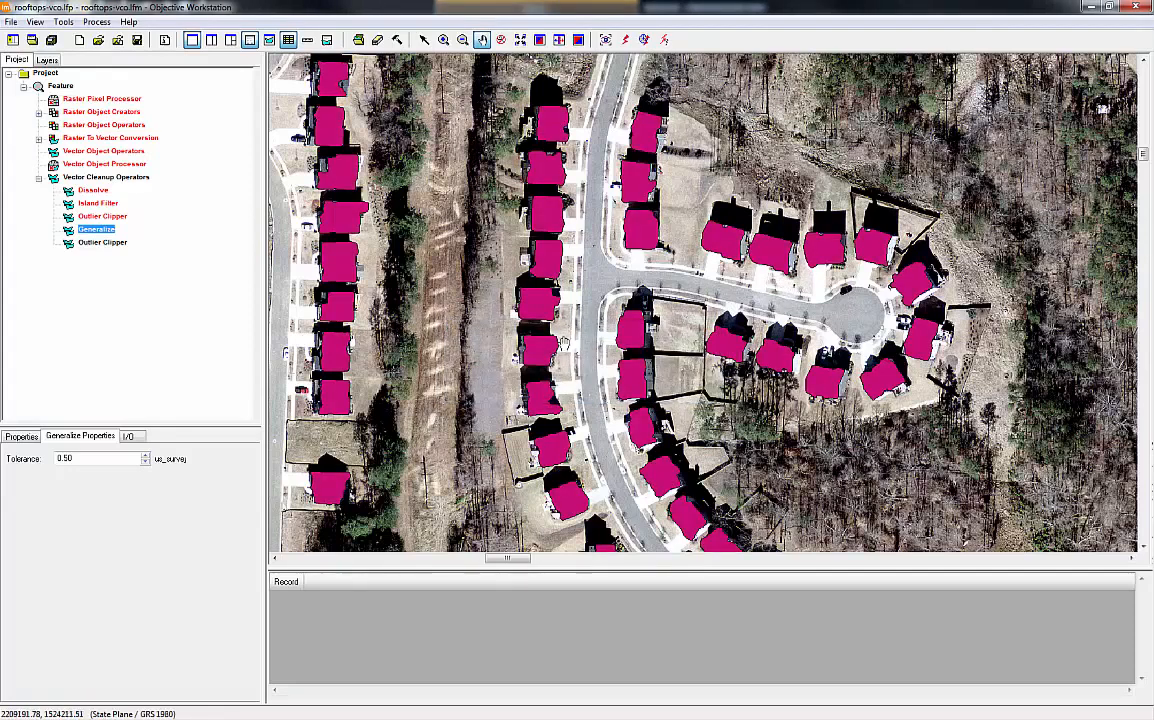
{"action": "left_click", "coordinate": [106, 243]}
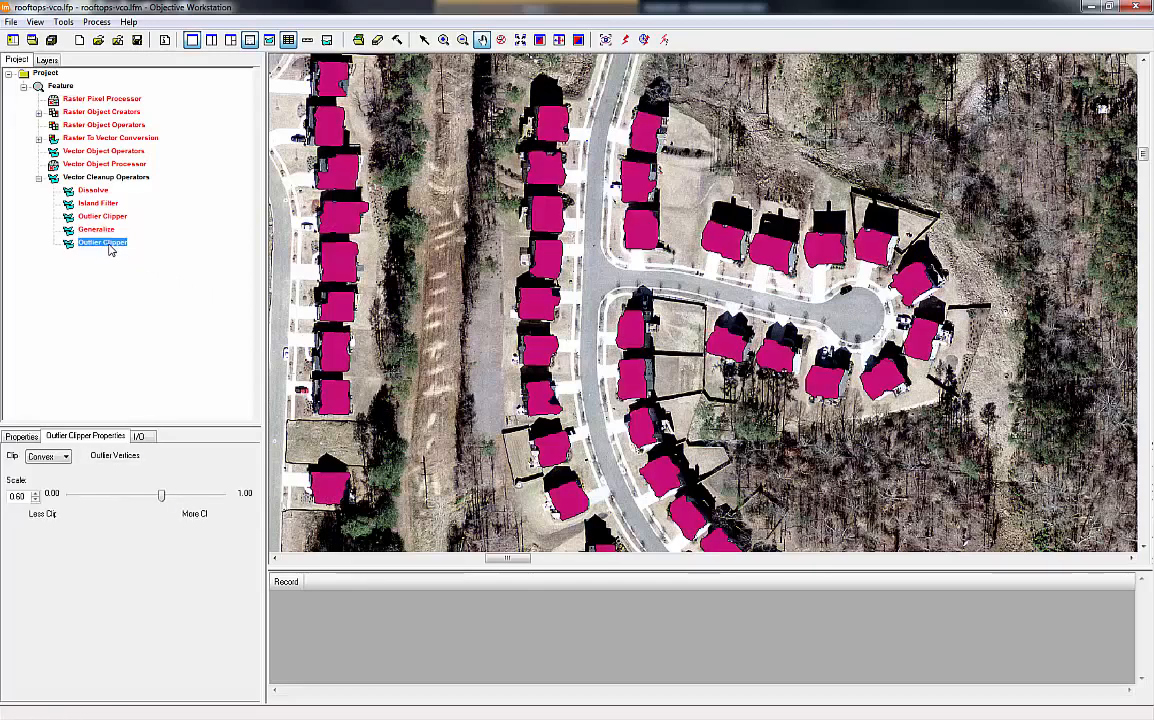
{"action": "left_click", "coordinate": [101, 191]}
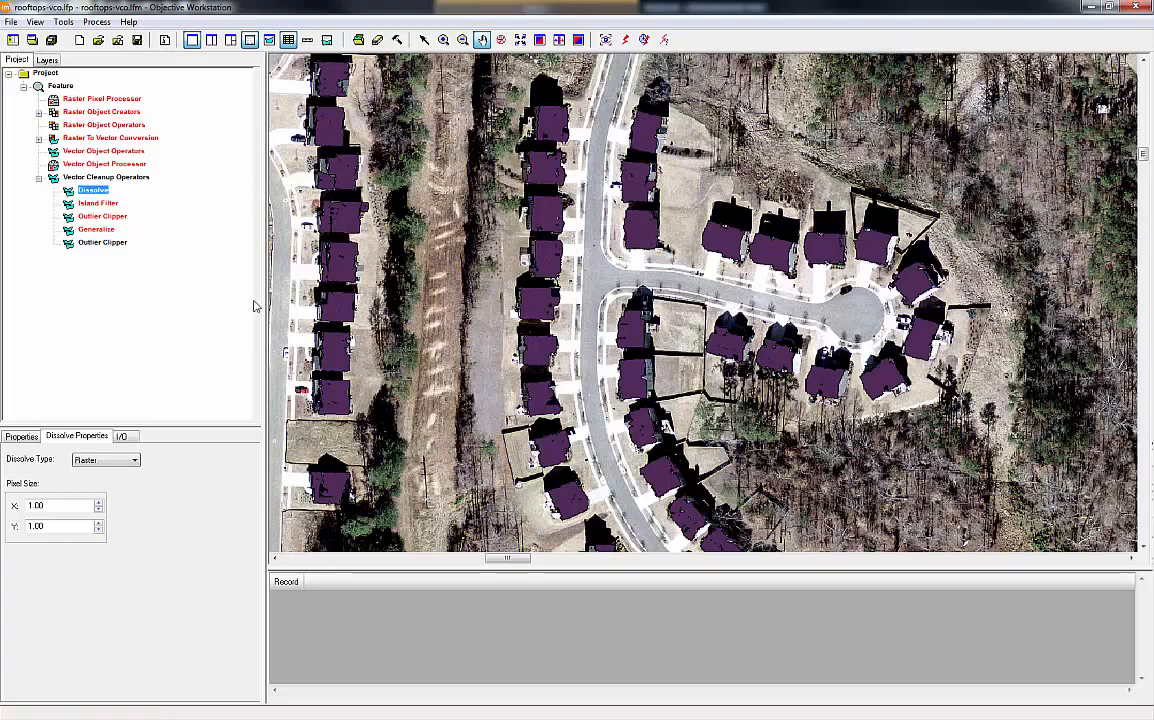
{"action": "left_click", "coordinate": [106, 243]}
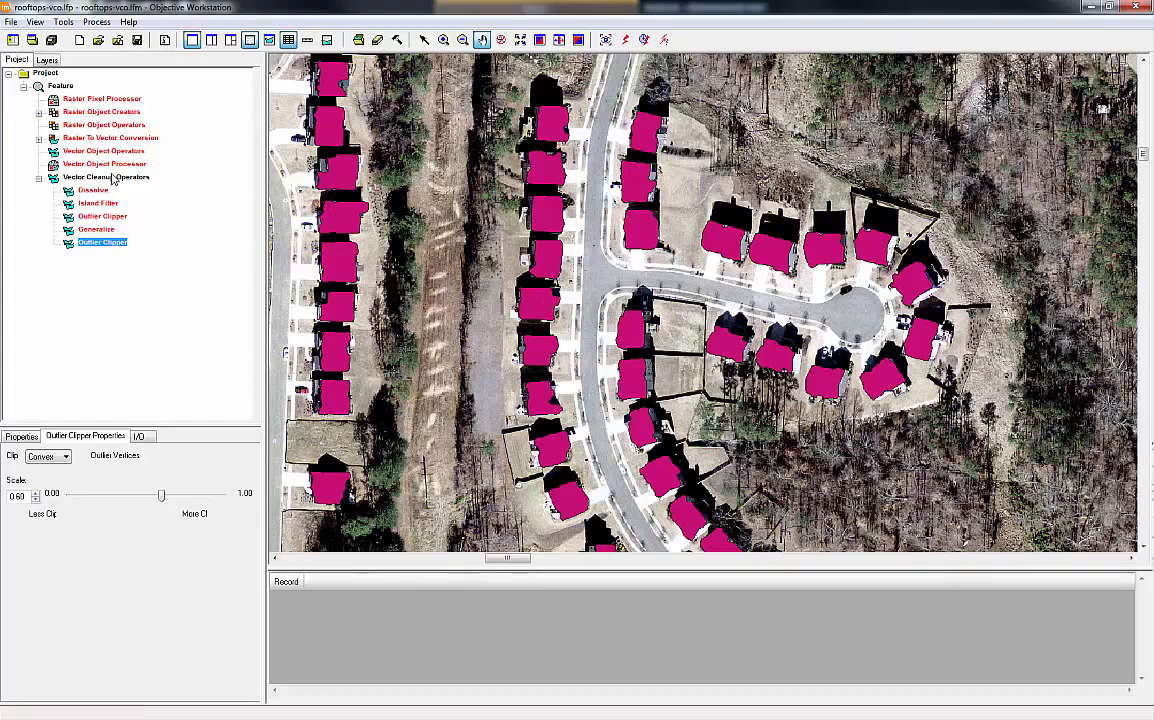
- Add the Orthogonality operator at the end of the cleanup chain and make it both the start and stop point
{"action": "left_click", "coordinate": [110, 177]}
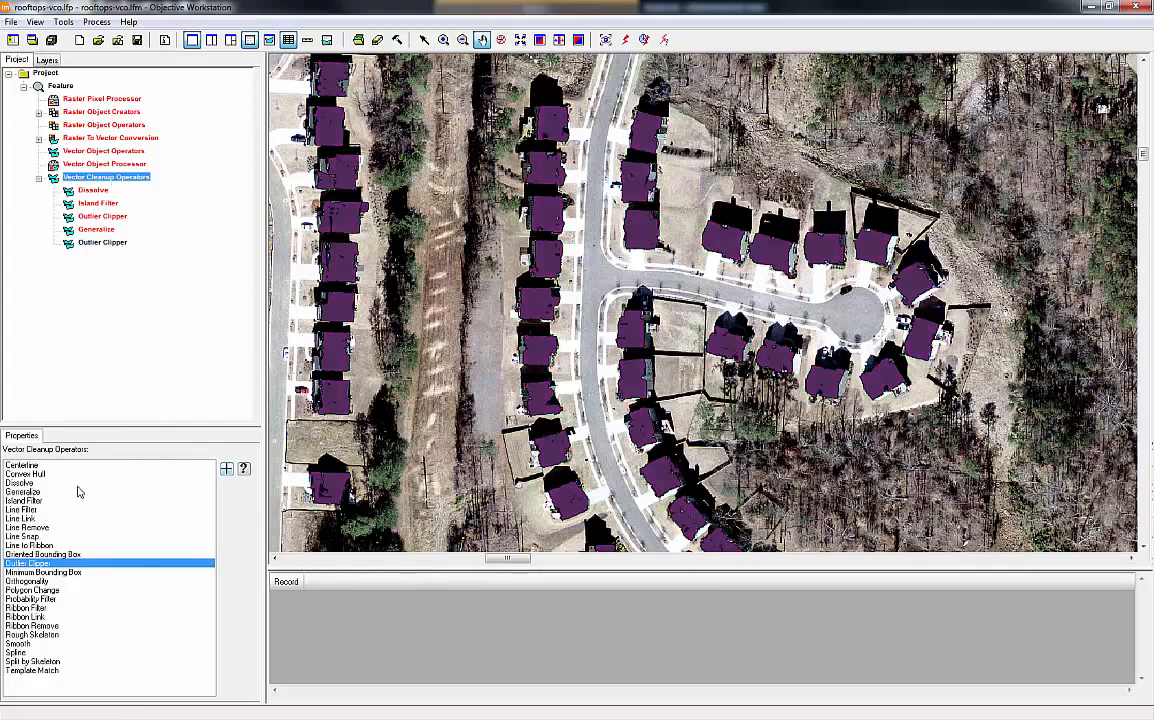
{"action": "left_click", "coordinate": [25, 581]}
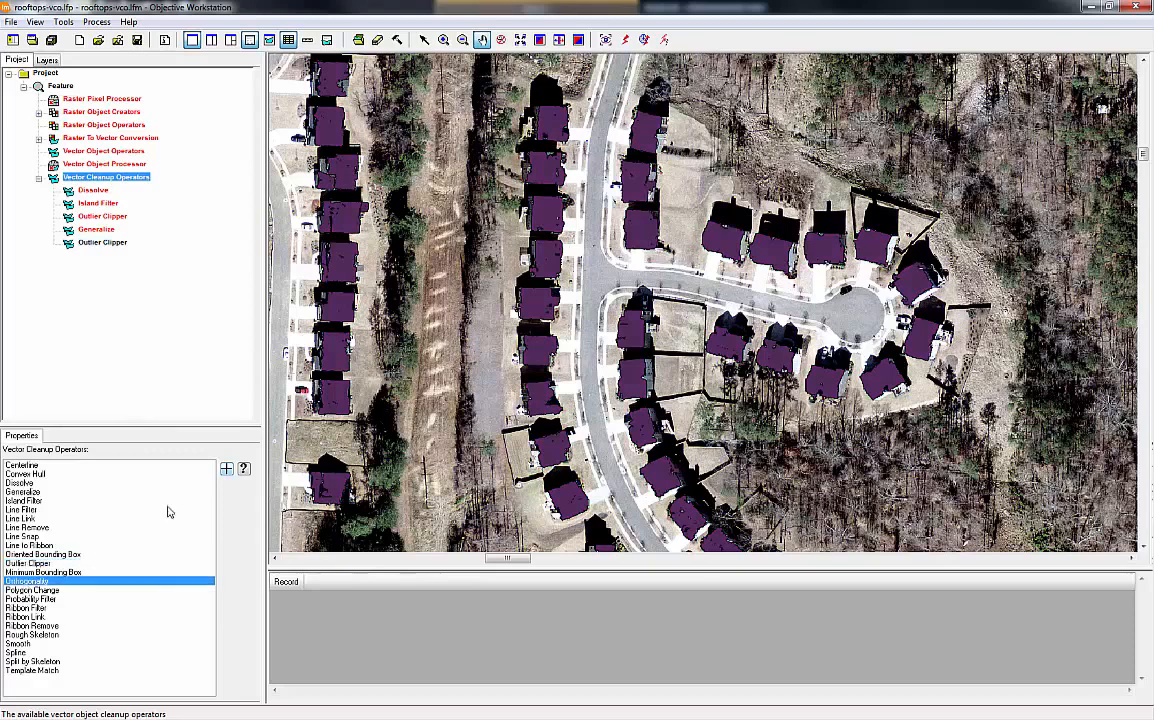
{"action": "left_click", "coordinate": [226, 470]}
{"action": "right_click", "coordinate": [92, 254]}
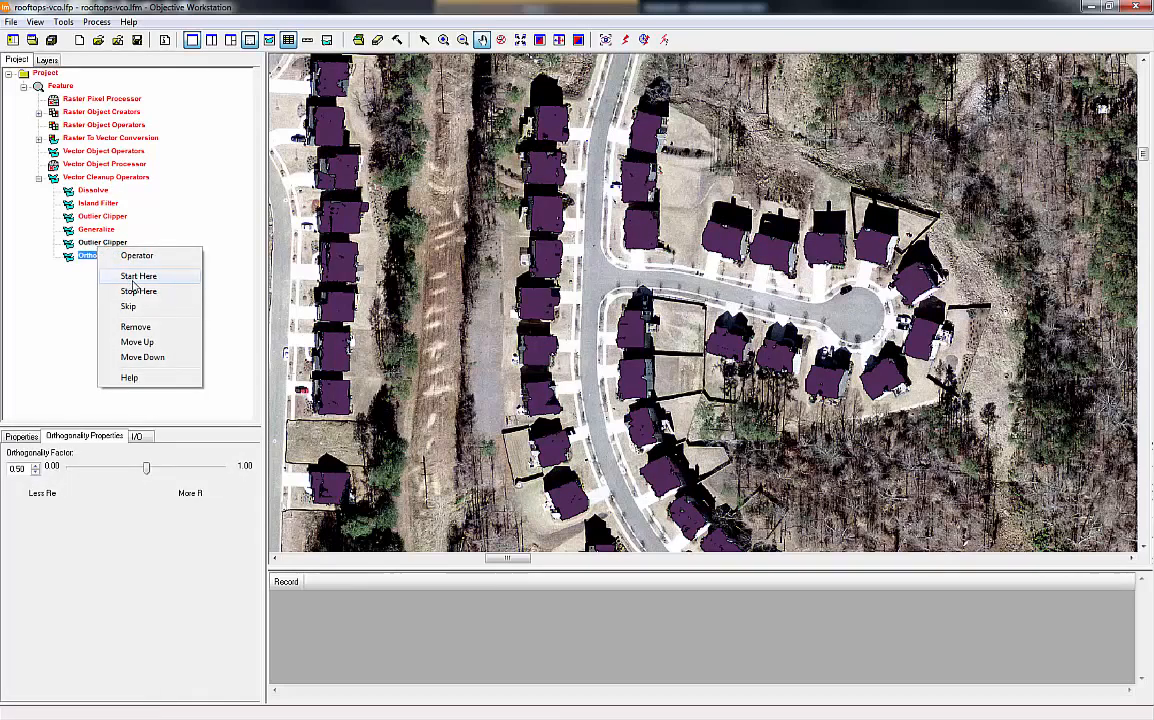
{"action": "left_click", "coordinate": [120, 278]}
{"action": "right_click", "coordinate": [105, 260]}
{"action": "left_click", "coordinate": [130, 291]}
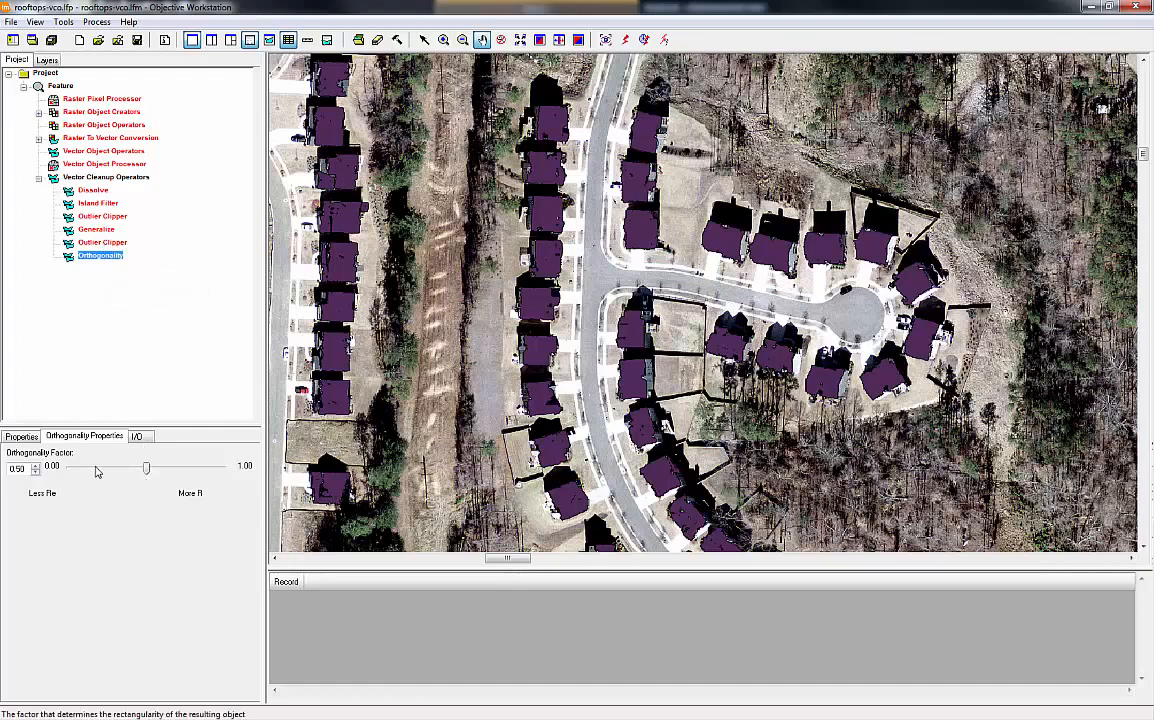
- Set the Orthogonality Factor to 0.20 and run the process on the rooftops
{"action": "left_click_drag", "start_coordinate": [146, 471], "coordinate": [90, 477]}
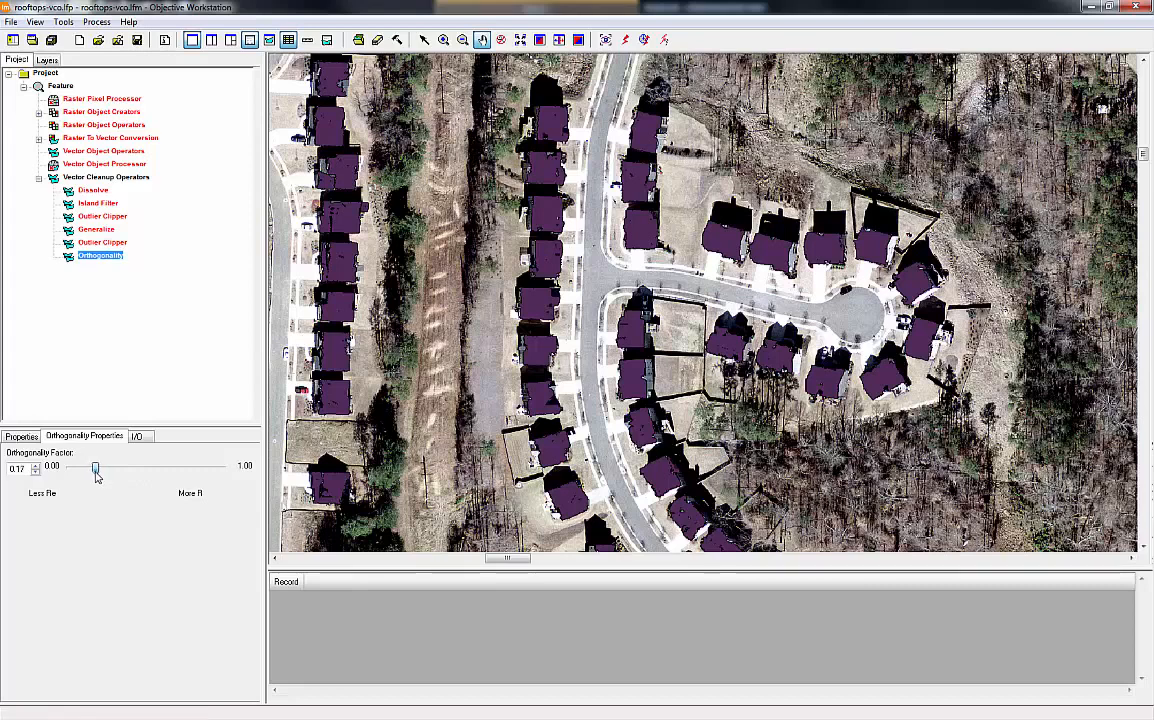
{"action": "left_click", "coordinate": [104, 243]}
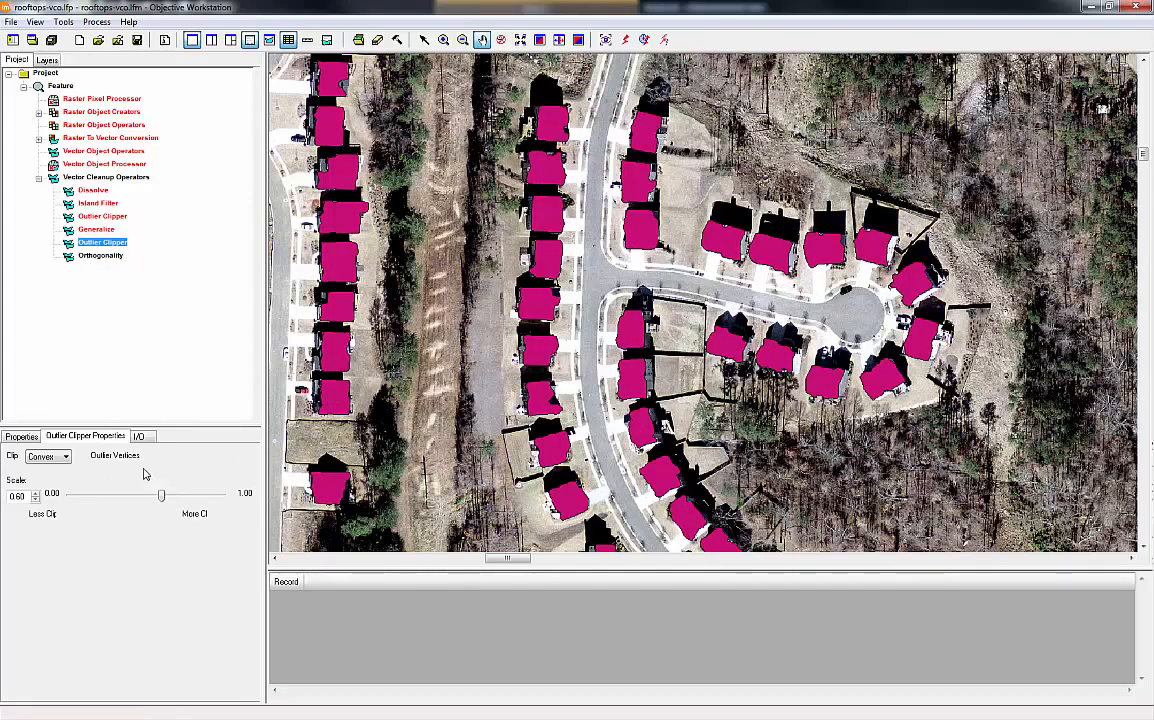
{"action": "left_click", "coordinate": [625, 40]}
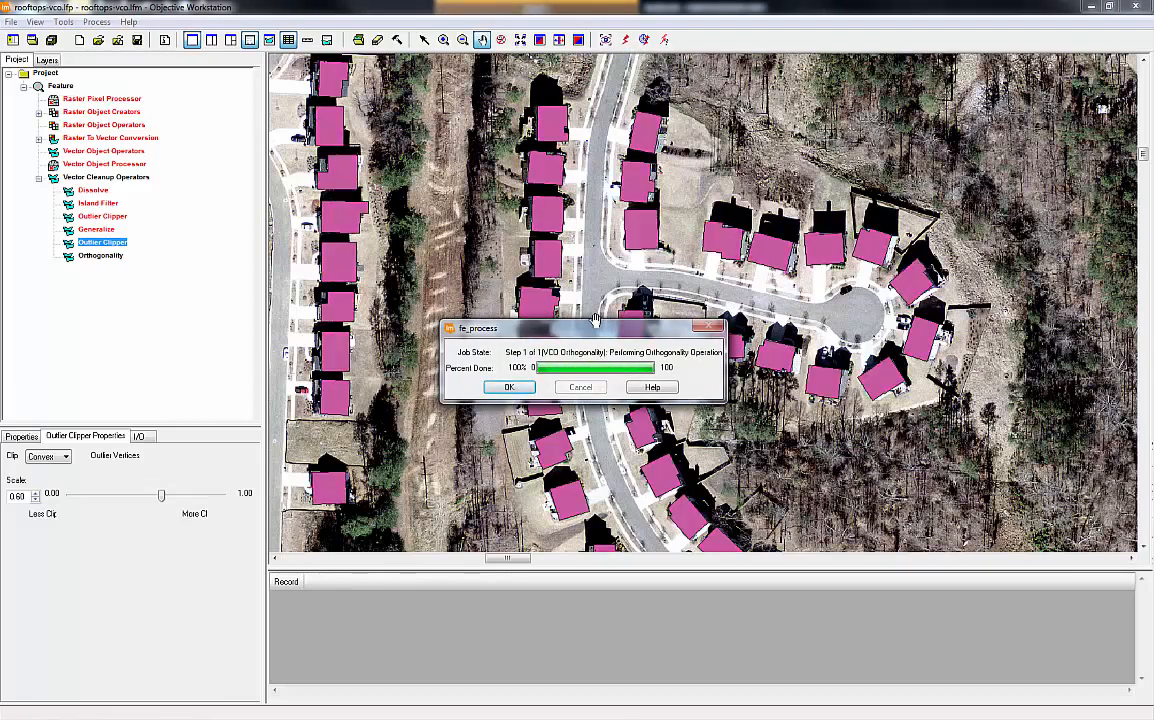
{"action": "left_click", "coordinate": [508, 388]}
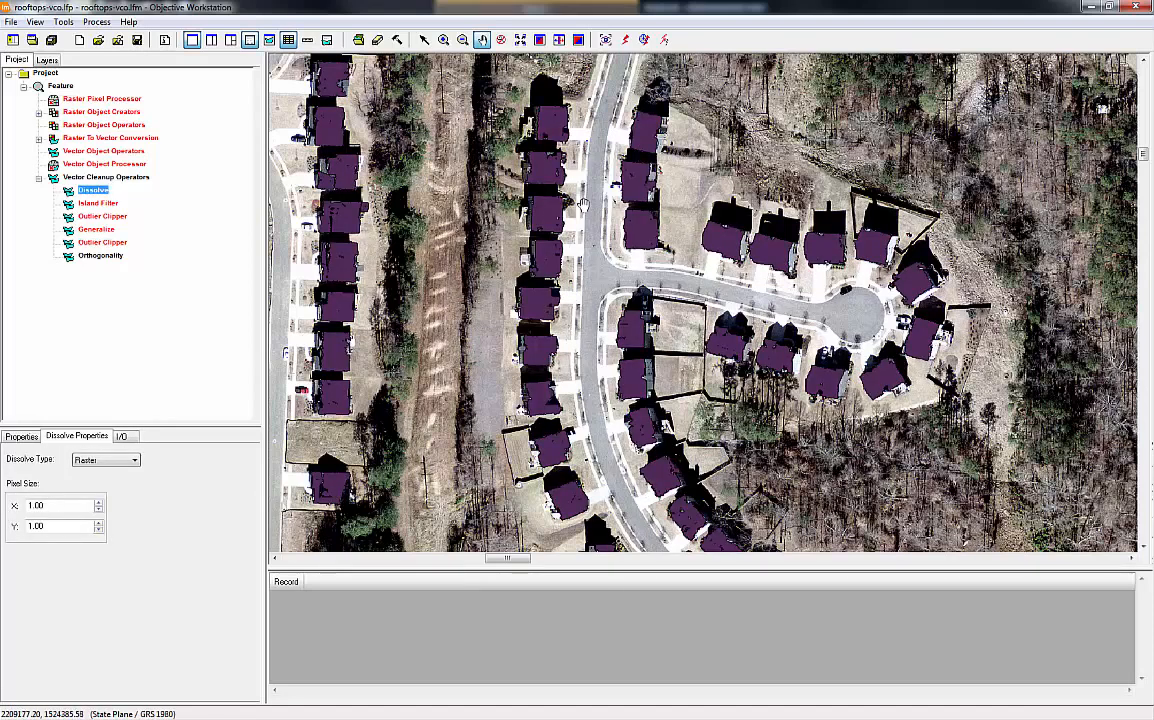
- Review the cleanup outputs in order from Island Filter to Orthogonality, and inspect the squared rooftops across the neighbourhood
{"action": "left_click", "coordinate": [97, 204]}
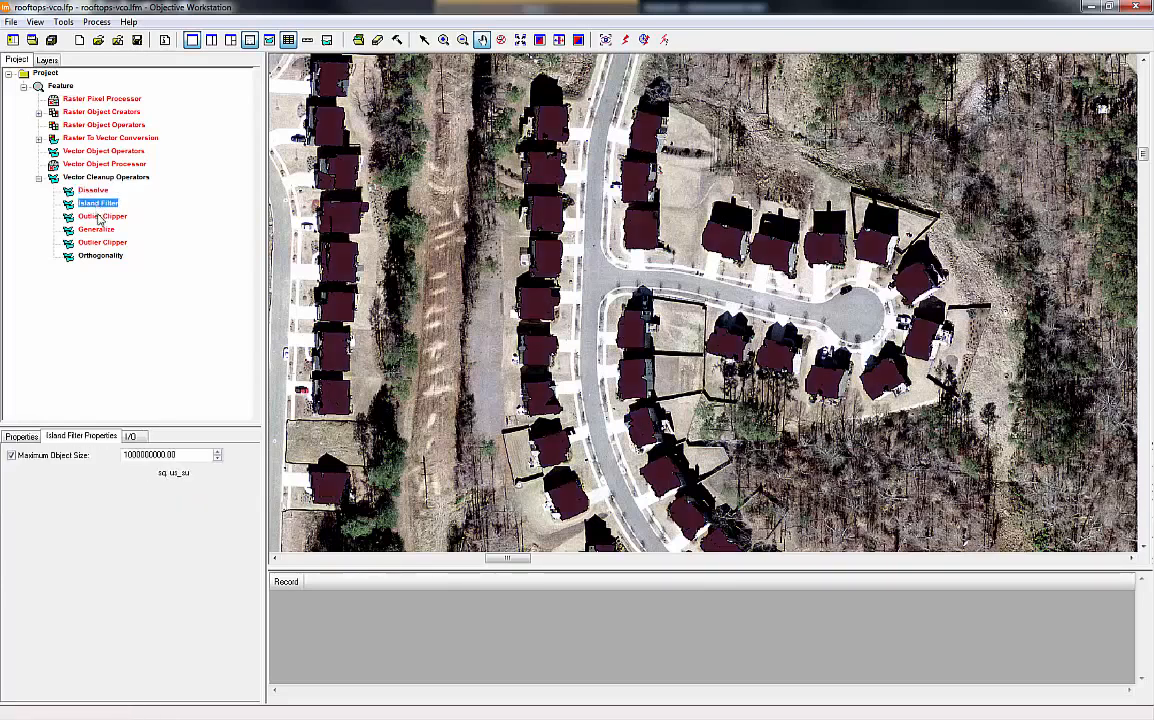
{"action": "left_click", "coordinate": [100, 217]}
{"action": "left_click", "coordinate": [98, 230]}
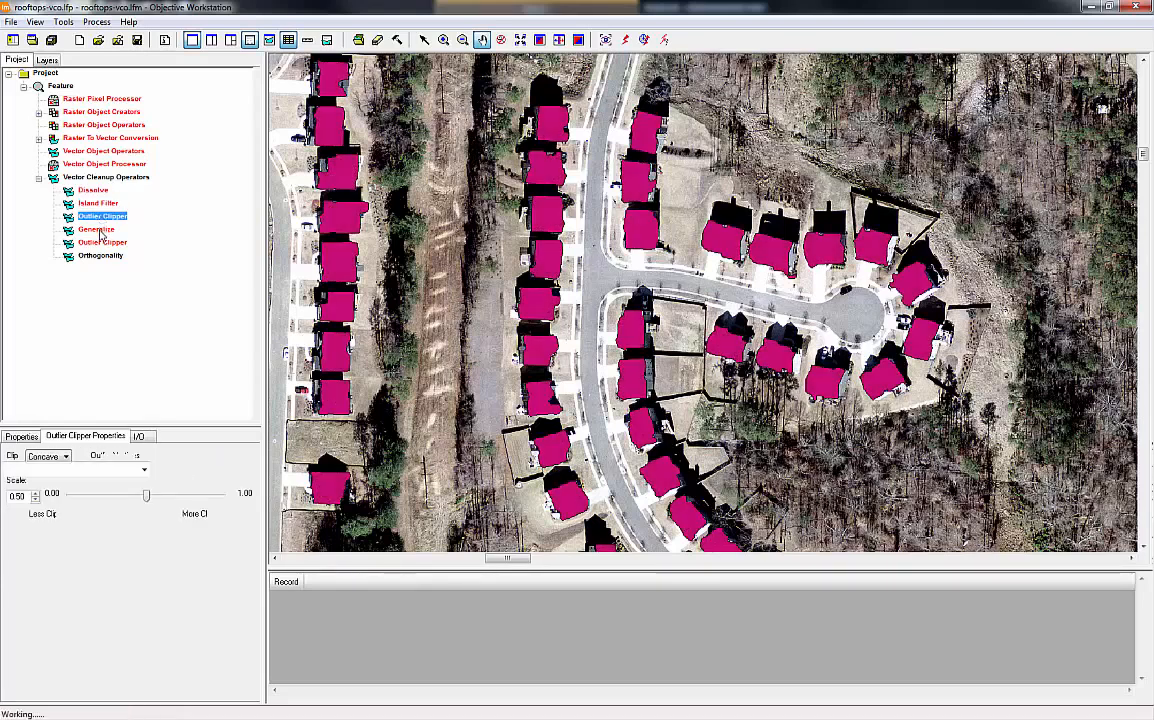
{"action": "left_click", "coordinate": [101, 242]}
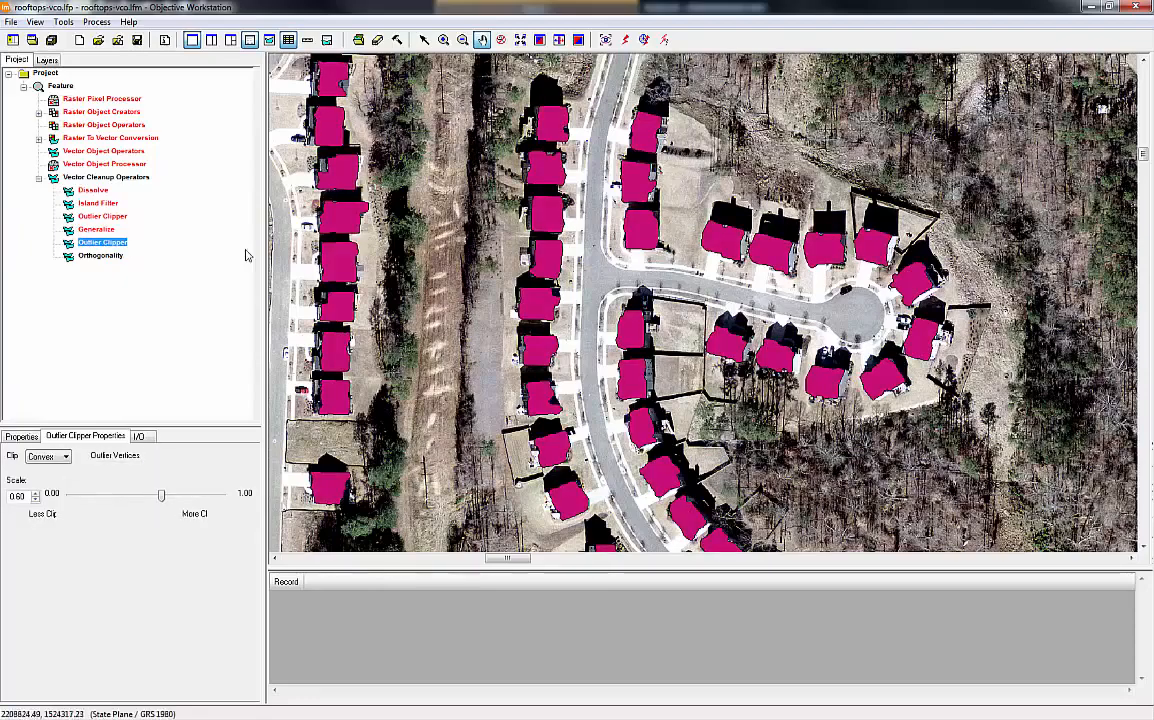
{"action": "left_click", "coordinate": [118, 257]}
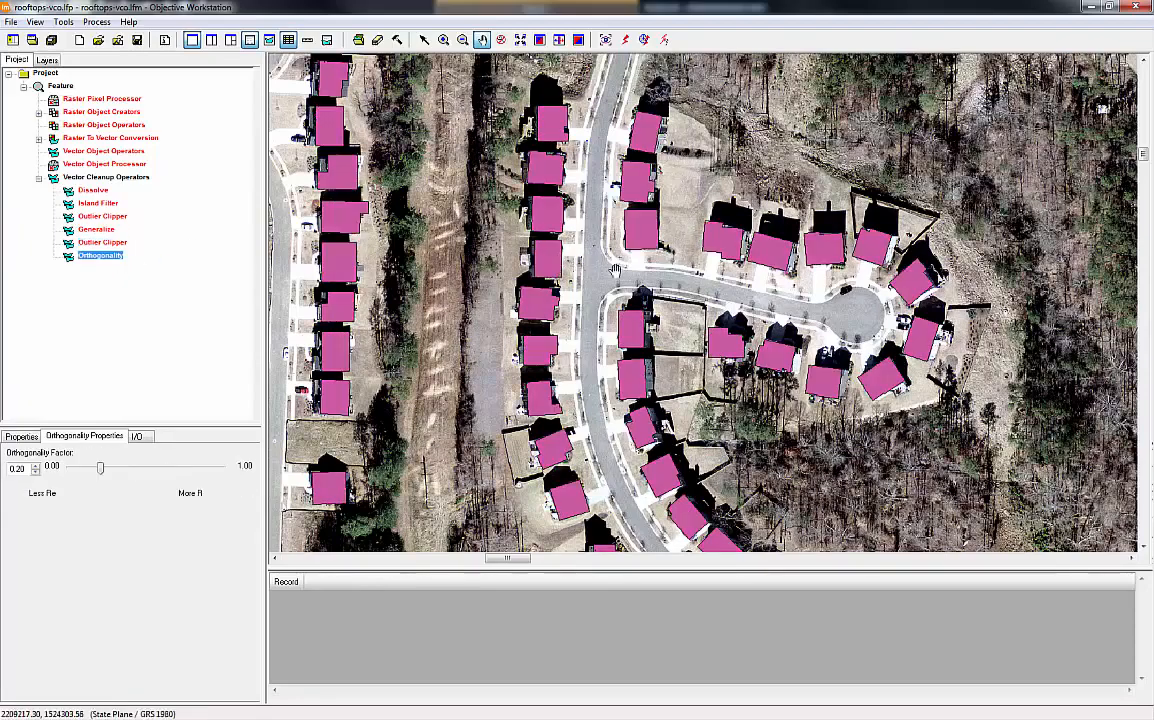
{"action": "left_click_drag", "start_coordinate": [625, 264], "coordinate": [385, 319]}
{"action": "left_click_drag", "start_coordinate": [884, 241], "coordinate": [724, 267]}
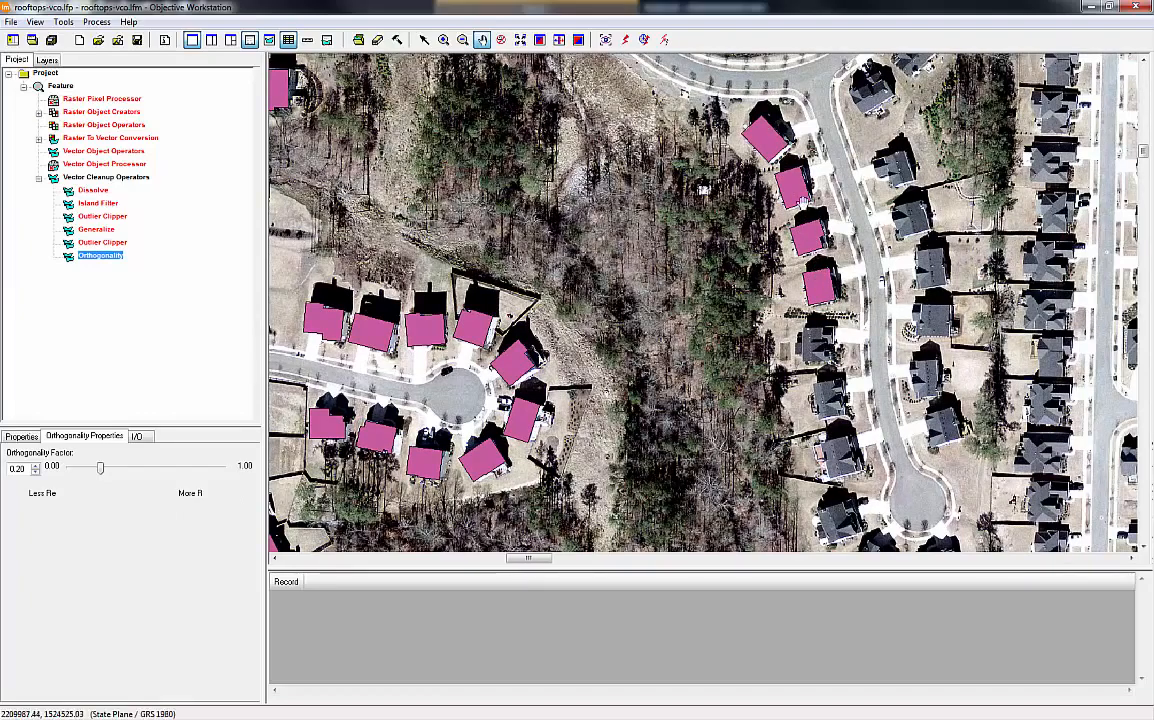
{"action": "left_click_drag", "start_coordinate": [573, 293], "coordinate": [914, 283]}
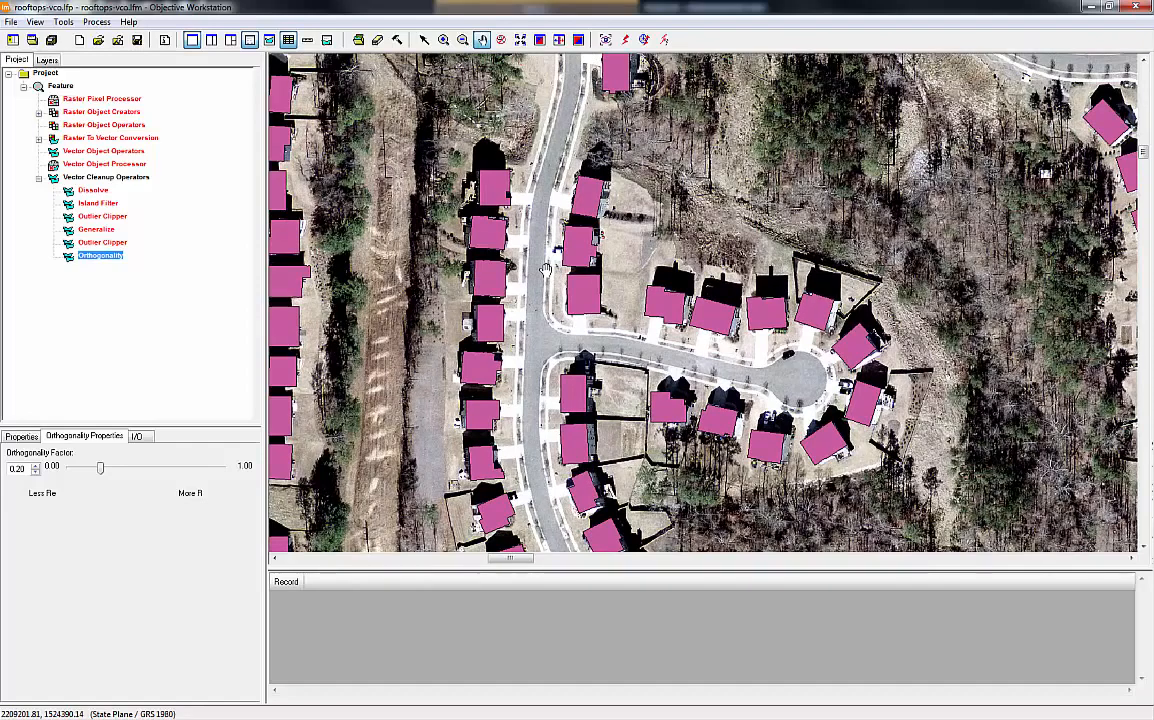